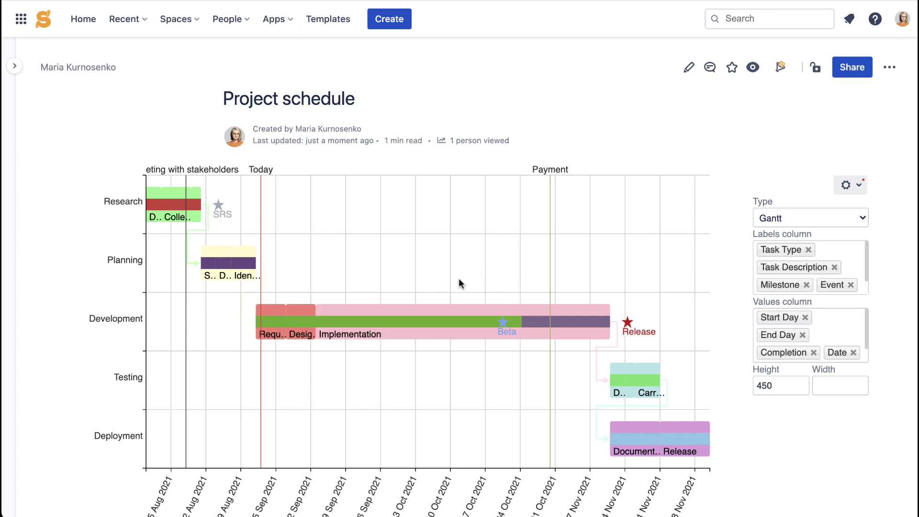
- Zoom the Gantt timeline and pan it back to August–October
scroll(458, 278, "up", 5)
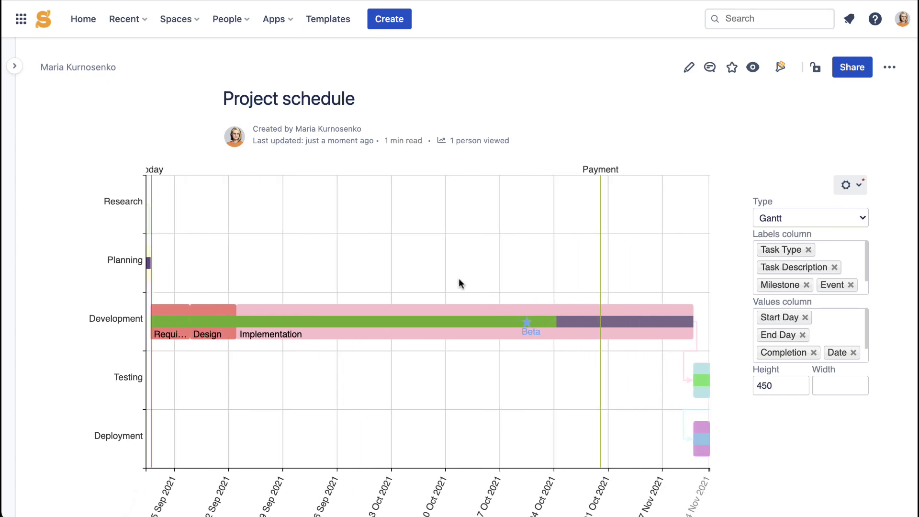
scroll(458, 278, "up", 1)
left_click_drag(463, 273, 636, 291)
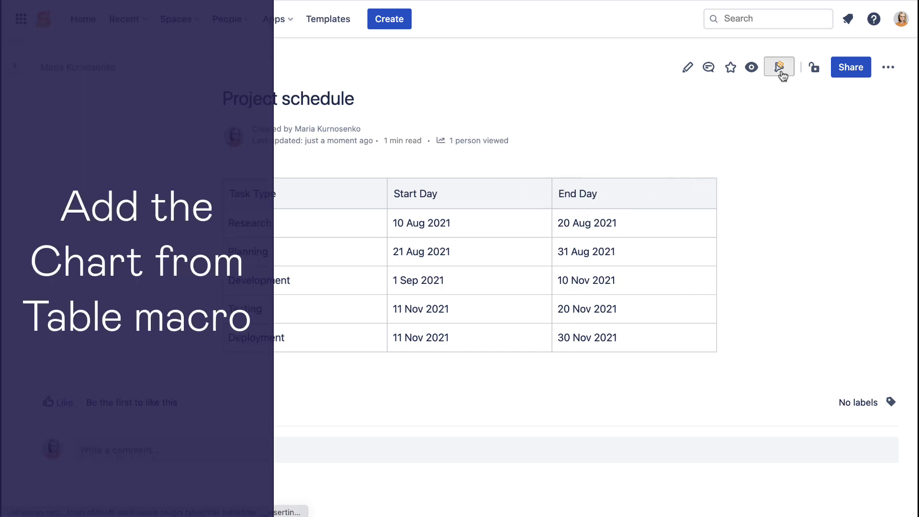
- Build a Gantt chart from the task table with Chart from Table, picking the basic Gantt preview
left_click(779, 67)
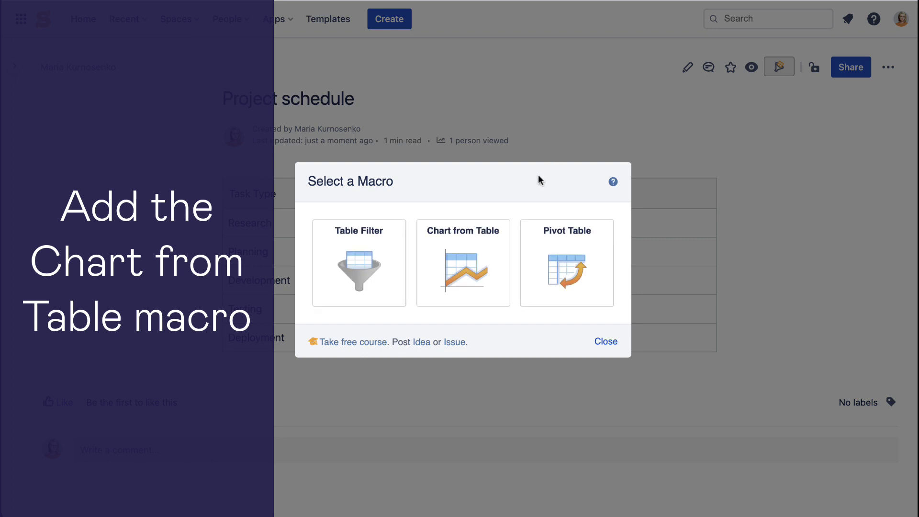
left_click(470, 266)
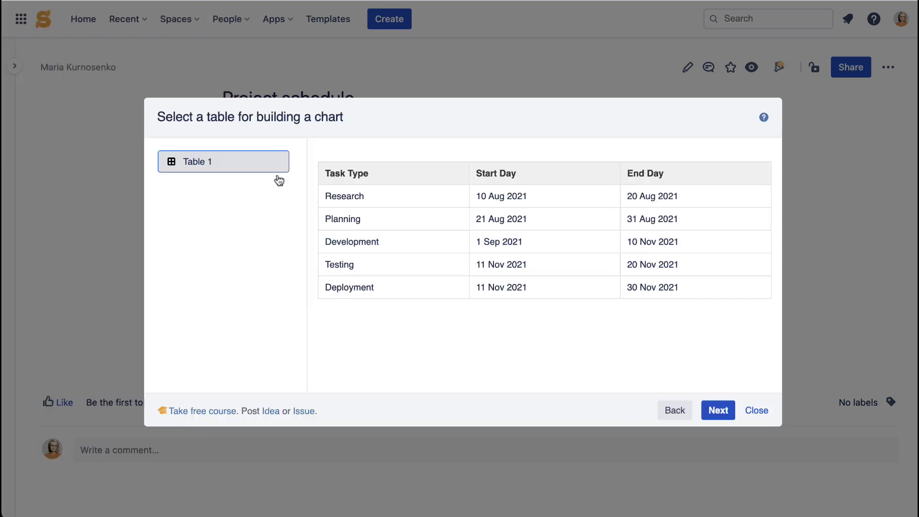
left_click(718, 411)
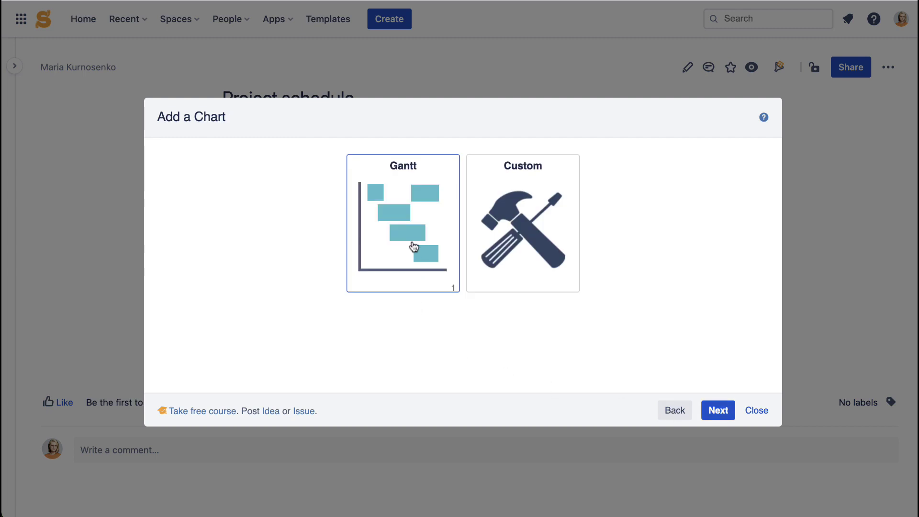
left_click(713, 411)
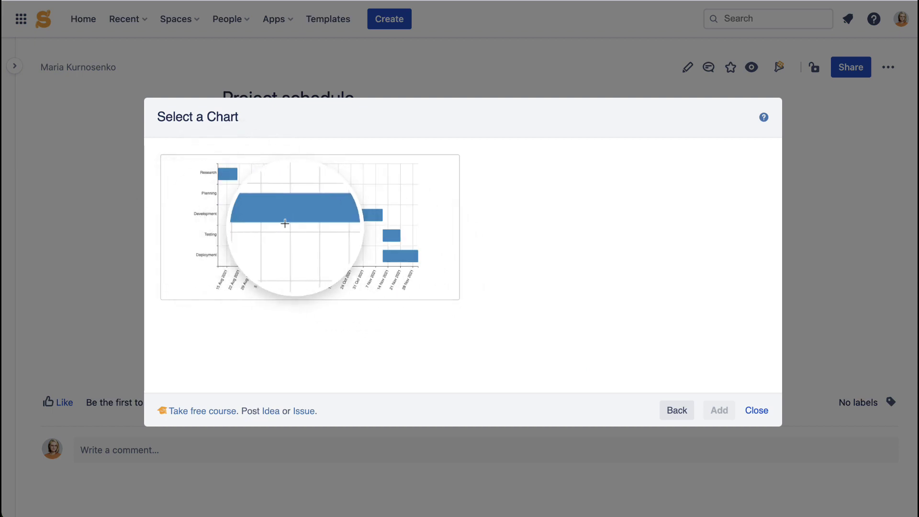
left_click(306, 223)
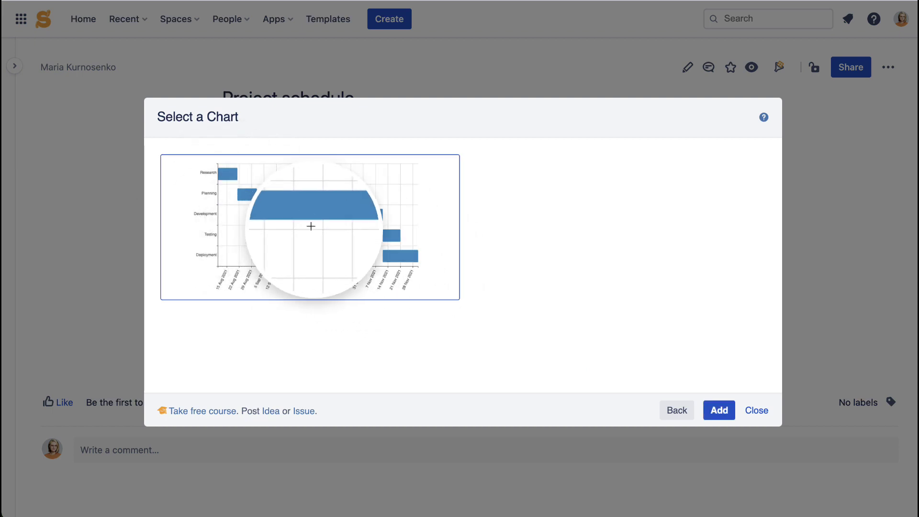
- Insert the basic Gantt chart at height 250, then review the detailed 14-subtask table
left_click(719, 412)
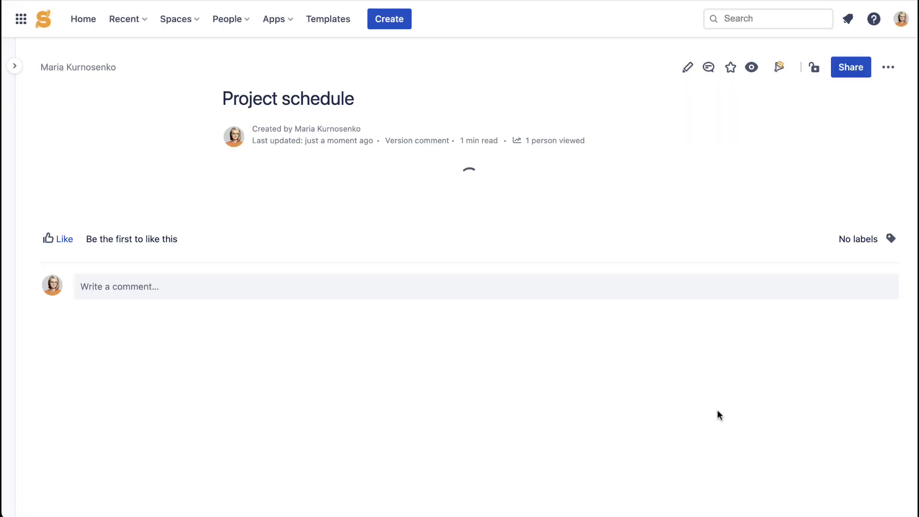
left_click(639, 313)
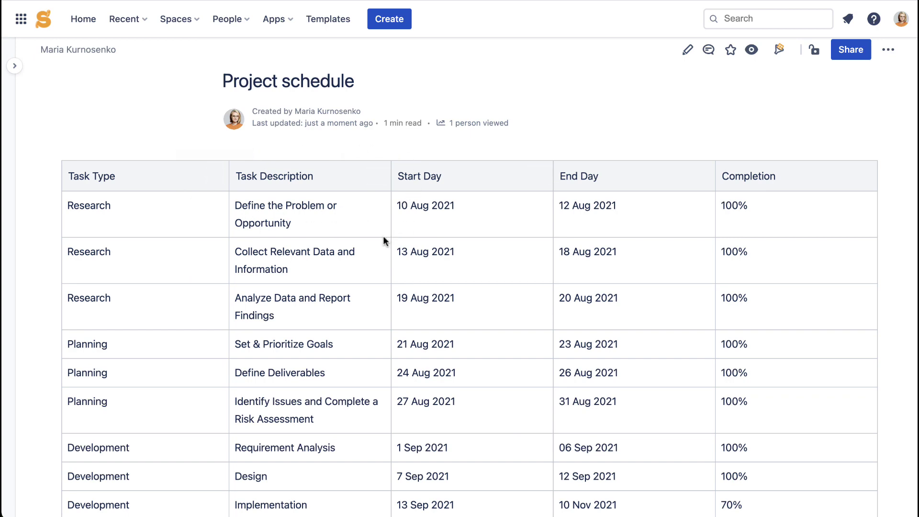
scroll(359, 234, "down", 4)
scroll(359, 234, "down", 3)
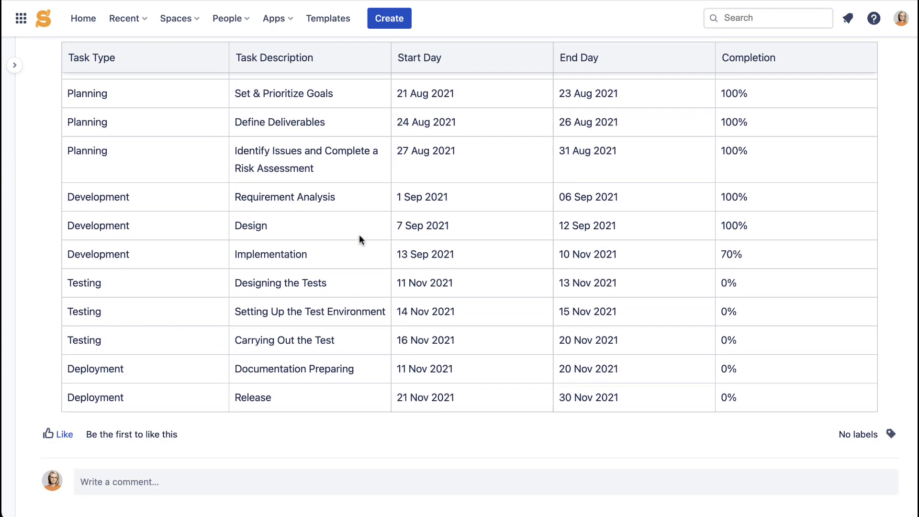
scroll(359, 235, "up", 6)
scroll(360, 234, "up", 1)
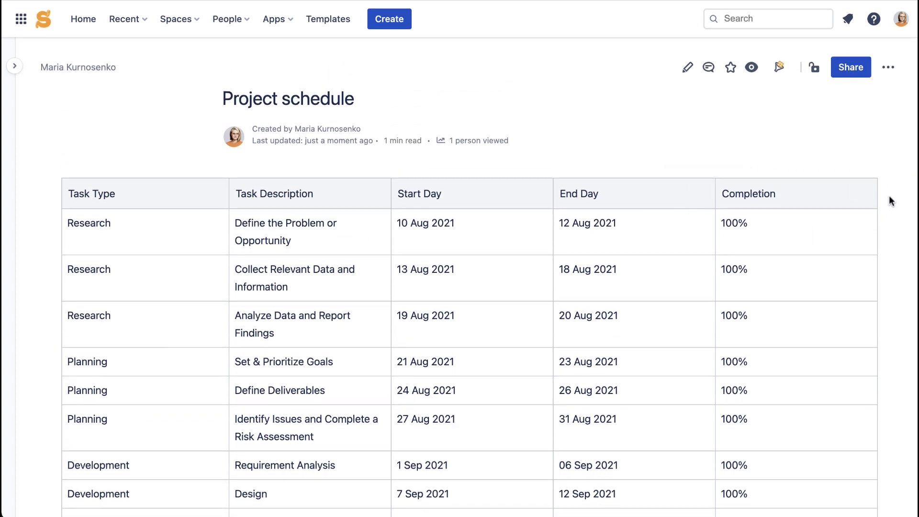
scroll(908, 185, "down", 1)
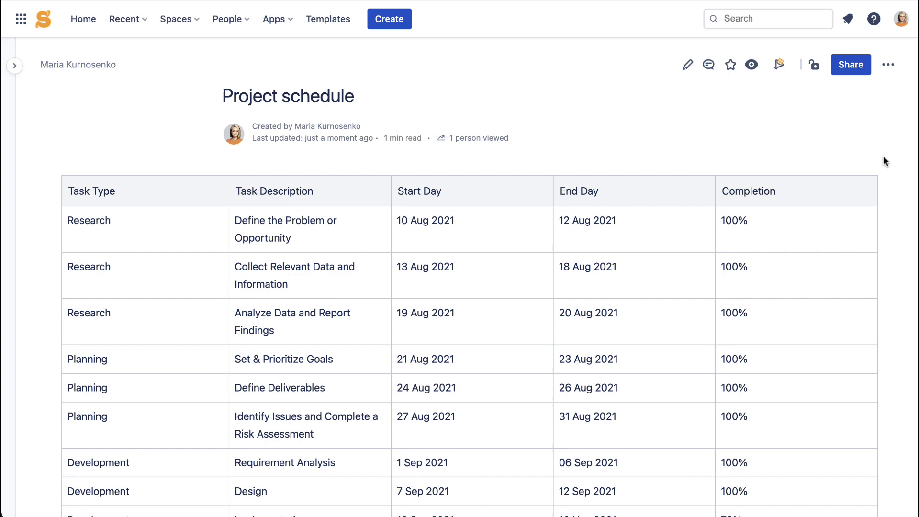
- Add a Gantt chart of the detailed subtasks with completion progress bars
left_click(780, 65)
left_click(459, 261)
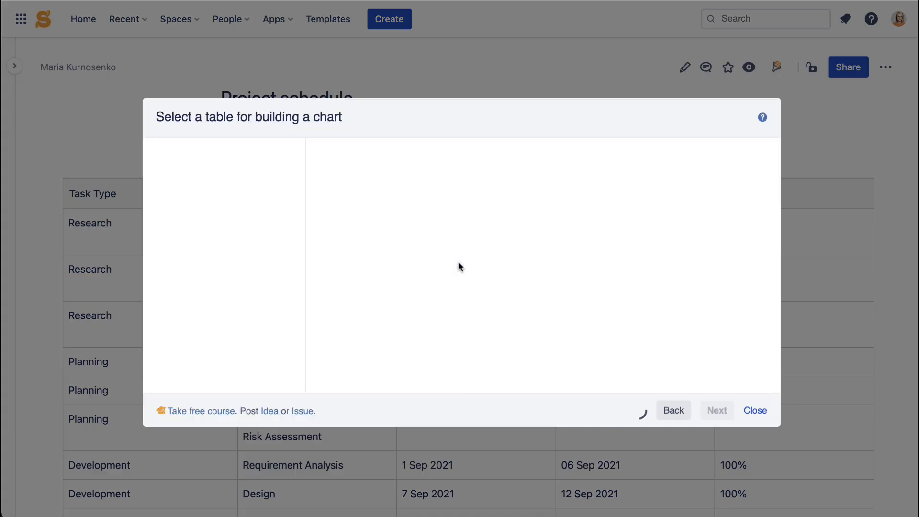
left_click(707, 411)
scroll(737, 356, "down", 1)
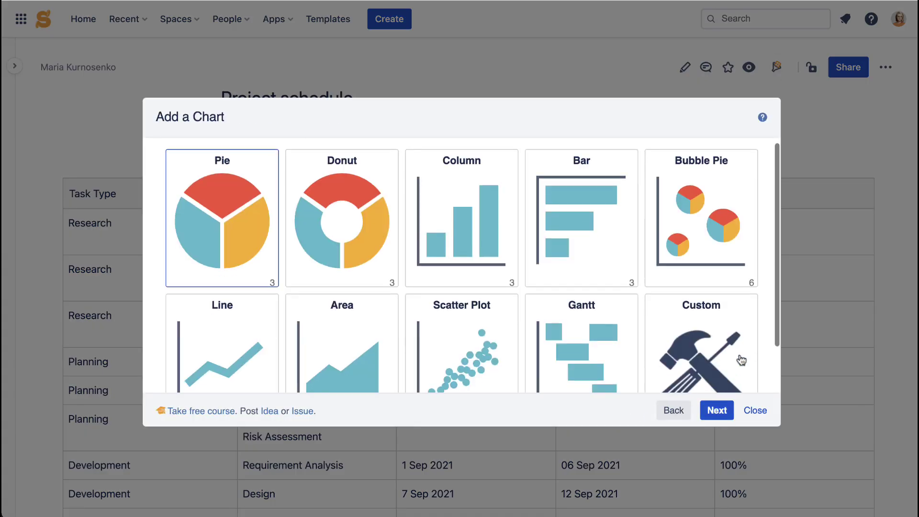
left_click(583, 318)
left_click(714, 408)
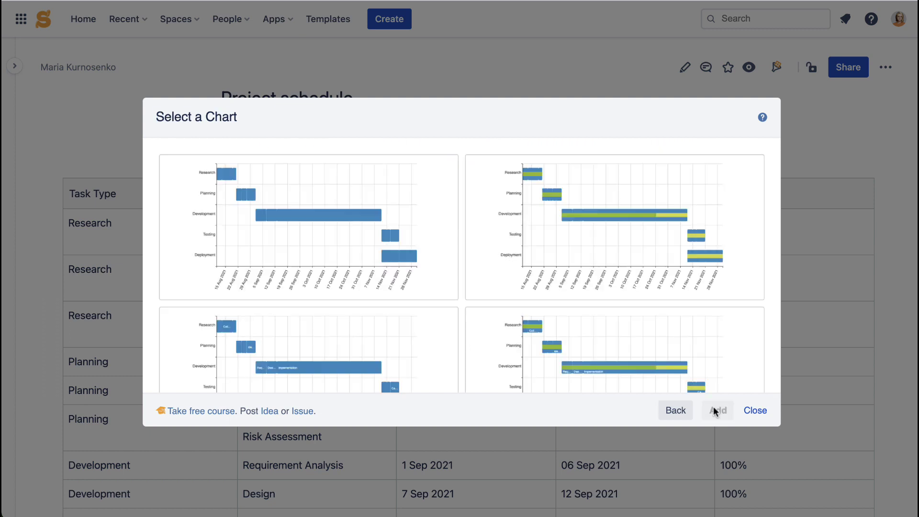
scroll(766, 354, "down", 2)
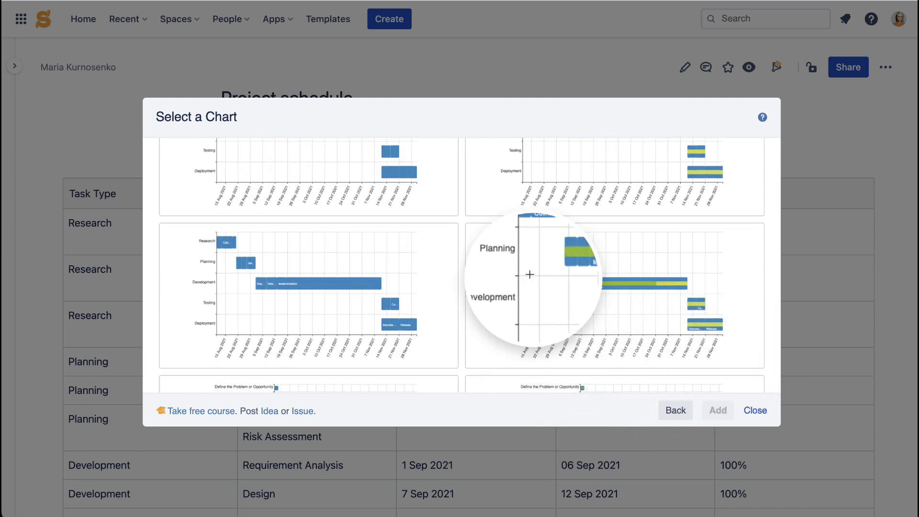
left_click(685, 349)
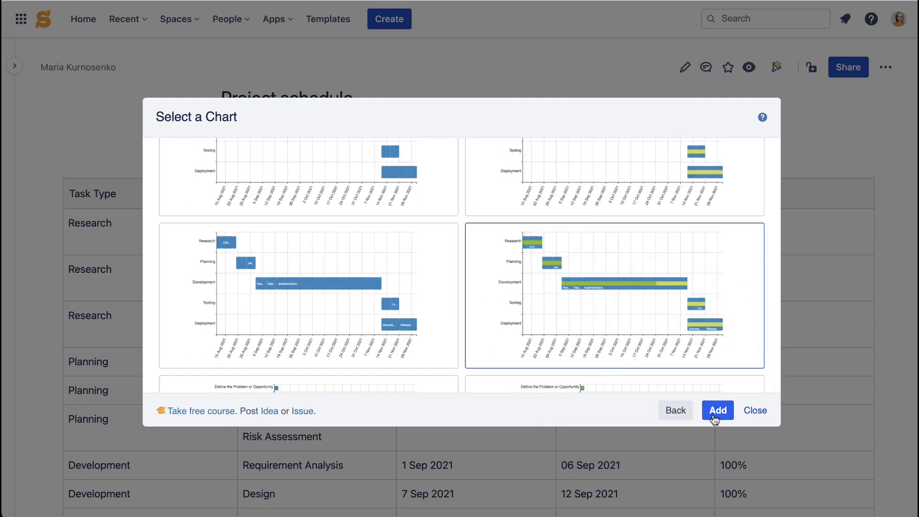
left_click(717, 410)
left_click(779, 369)
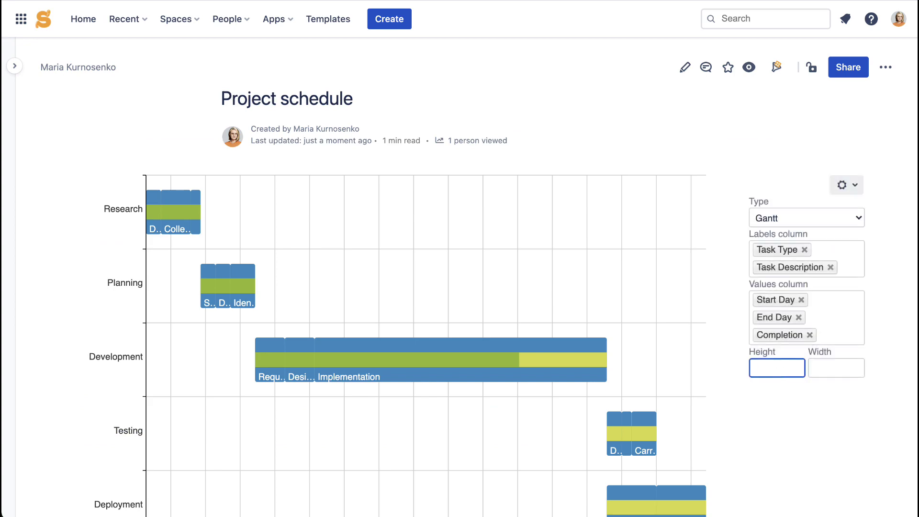
- Set the chart height to 450 and put the page into edit mode
type("450")
mouse_move(450, 309)
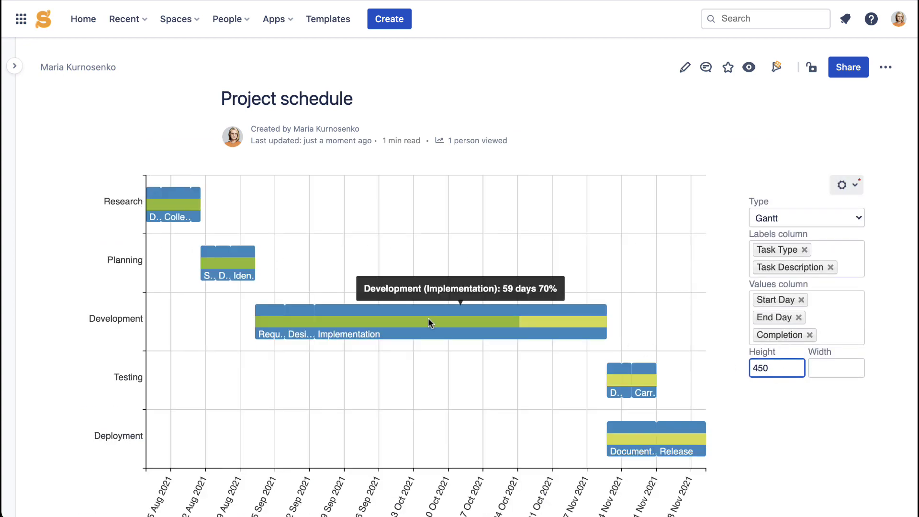
left_click(684, 67)
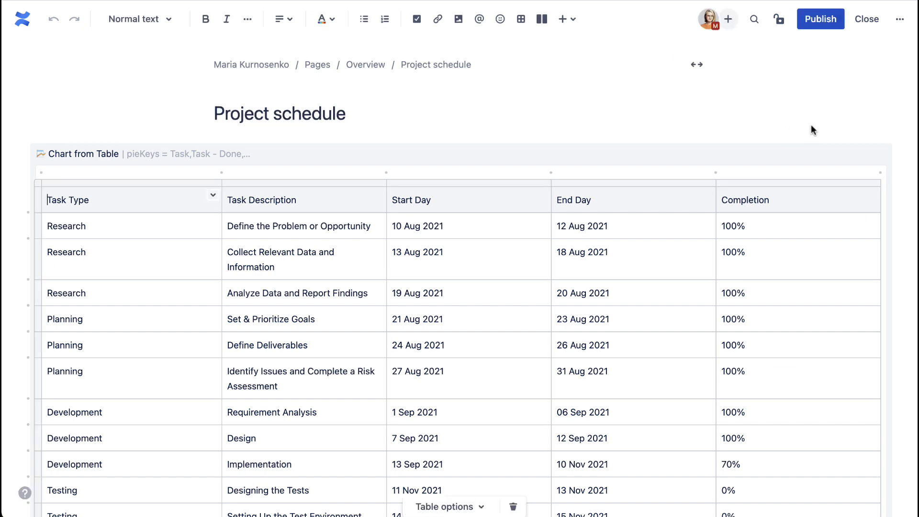
scroll(811, 124, "down", 10)
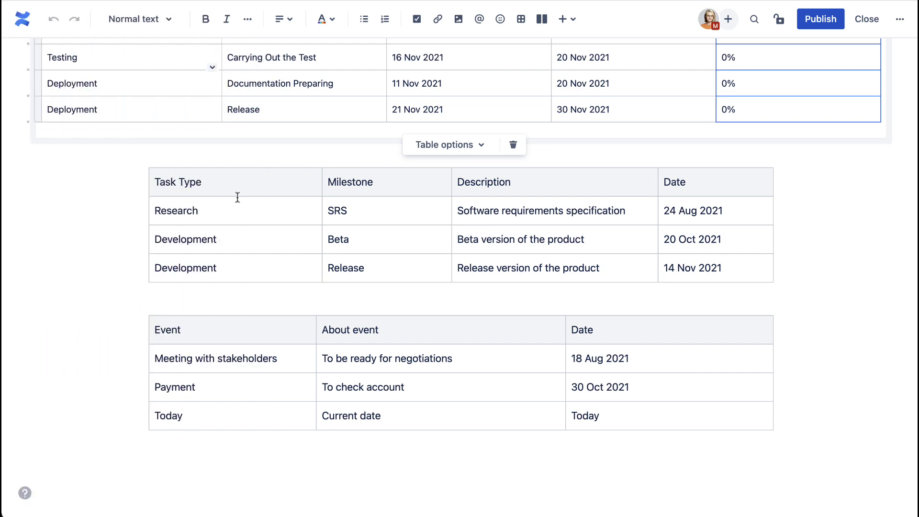
- Move the milestone table inside the Chart from Table macro
left_click(222, 183)
left_click(149, 169)
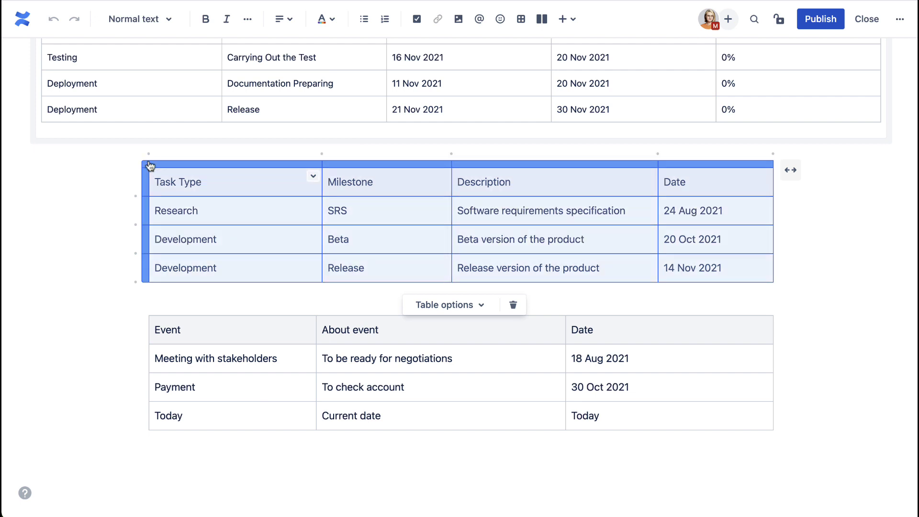
key("BackSpace")
key("BackSpace")
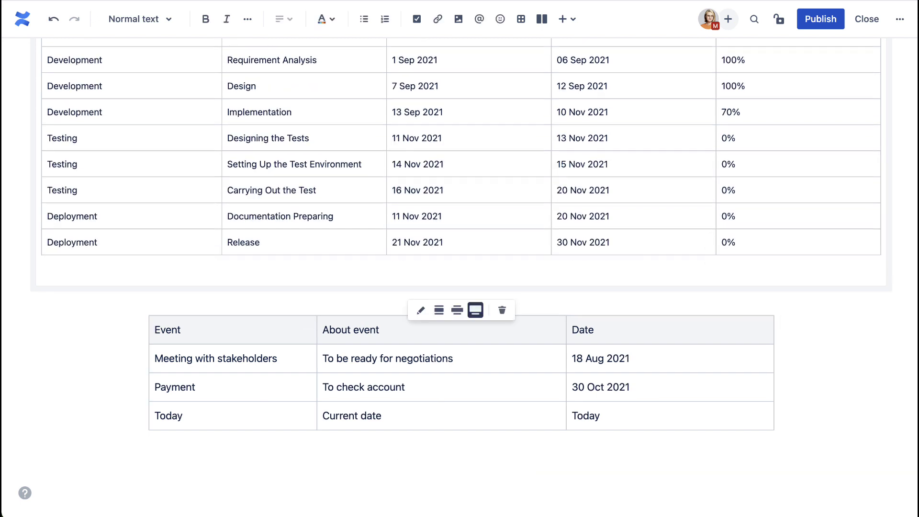
key("ctrl+z")
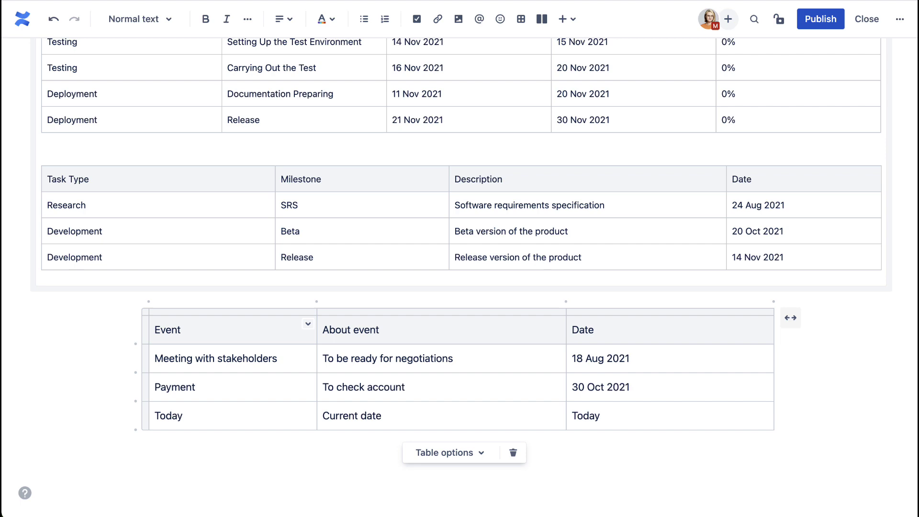
- Move the Event table below the milestone table and publish the page
left_click(145, 313)
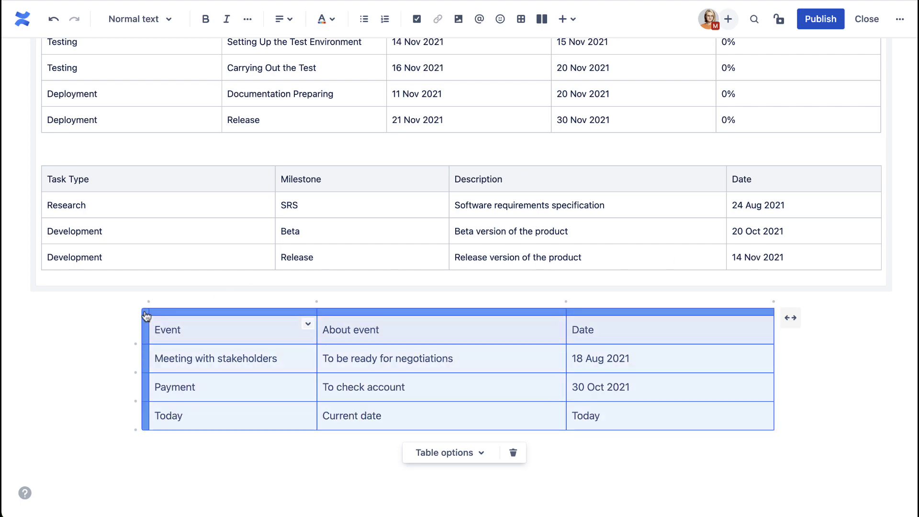
key("BackSpace")
key("BackSpace")
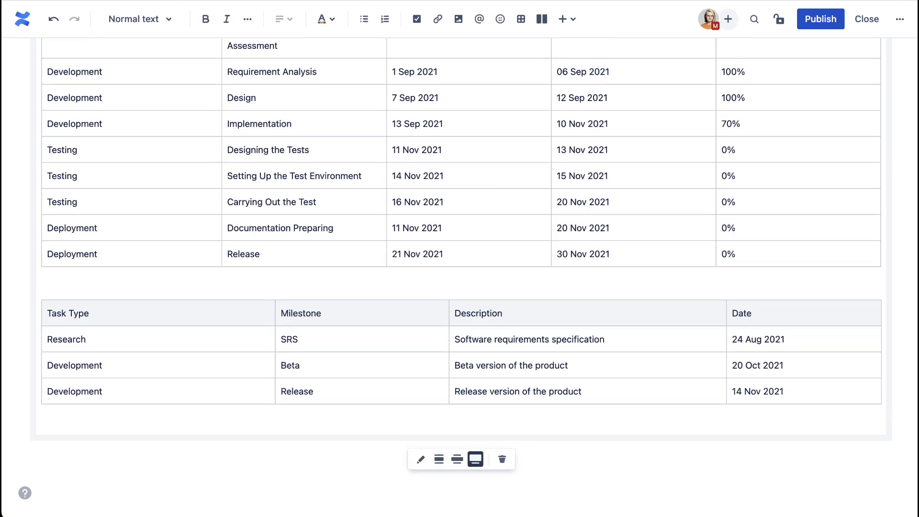
key("ctrl+z")
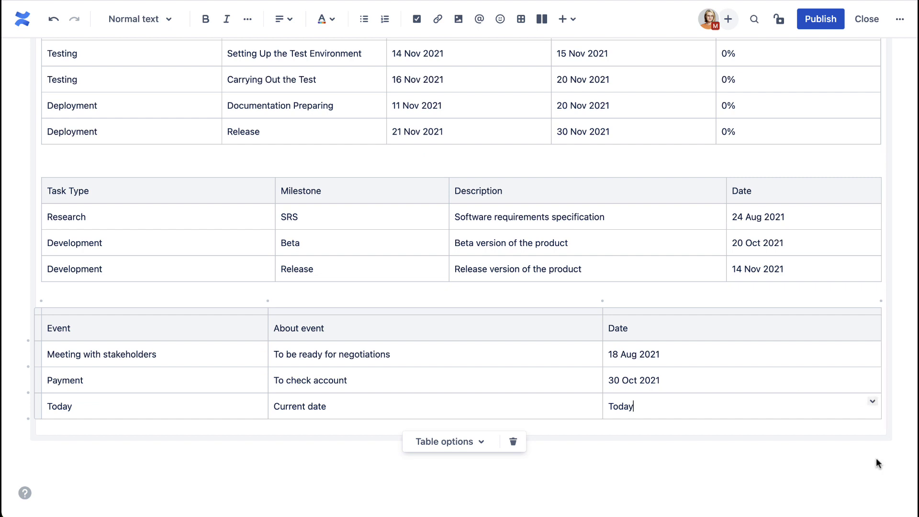
left_click(819, 22)
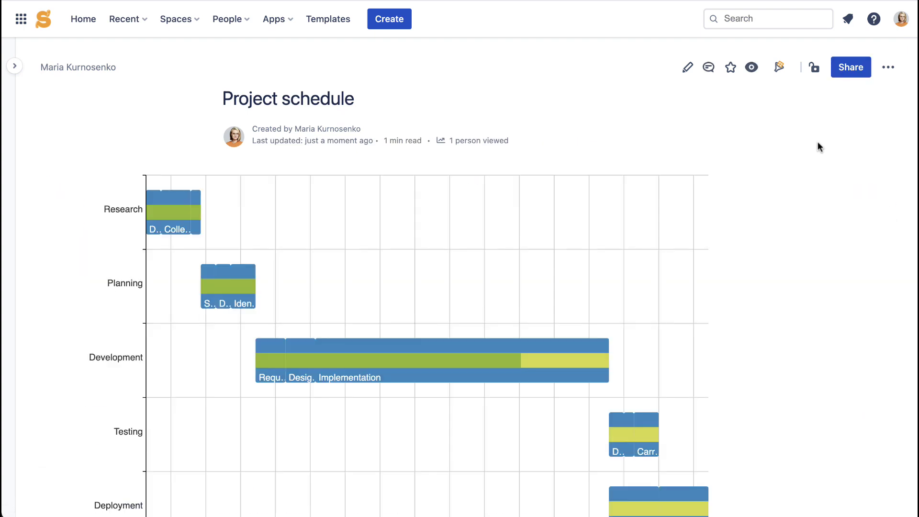
- Set the chart height to 450 and add Milestone as a labels column
left_click(780, 369)
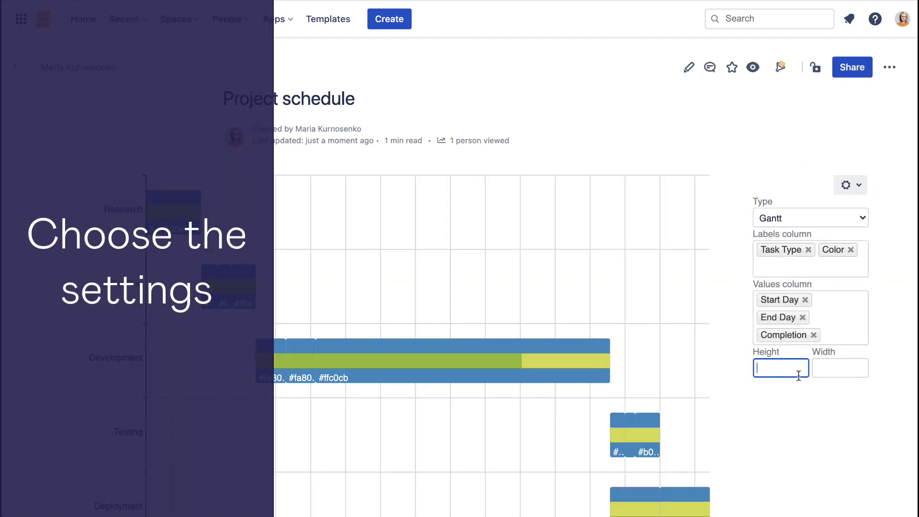
type("450")
left_click(811, 270)
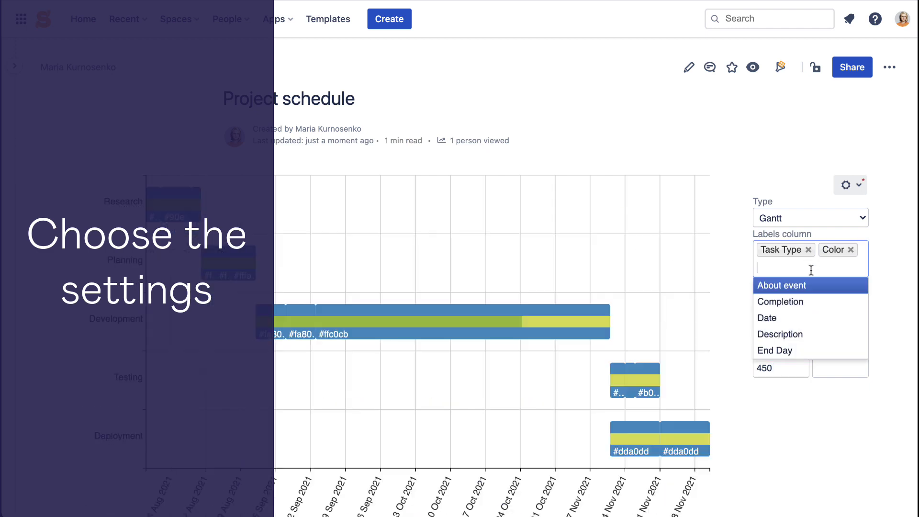
scroll(823, 321, "down", 2)
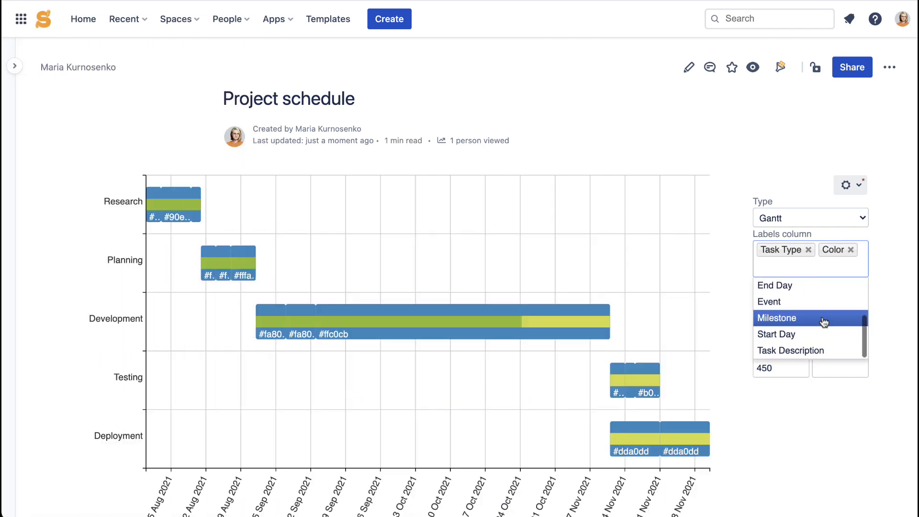
left_click(814, 316)
- Add Event as a labels column and Date as a values column
left_click(821, 267)
scroll(820, 330, "down", 3)
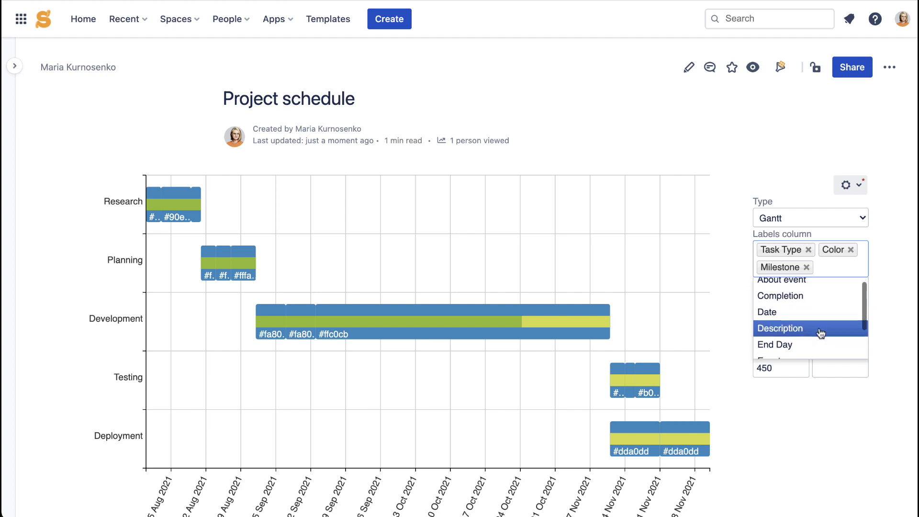
left_click(804, 329)
left_click(824, 359)
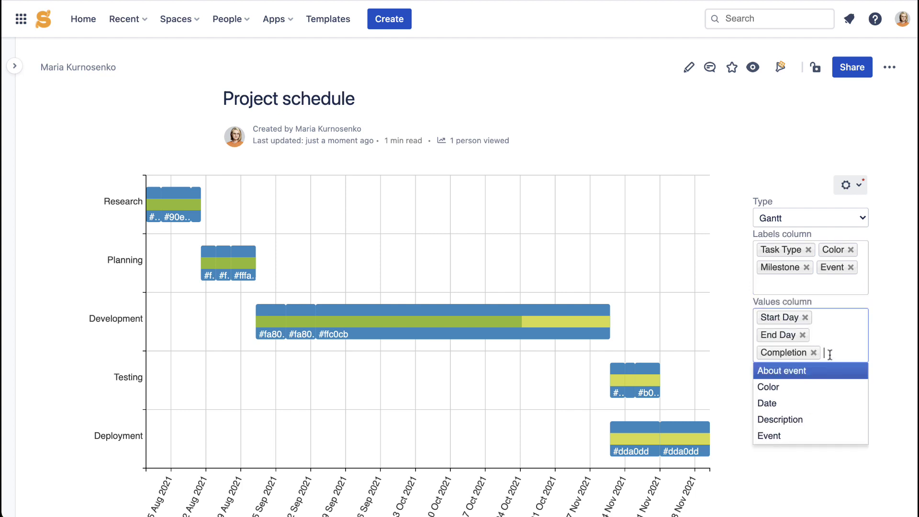
left_click(809, 403)
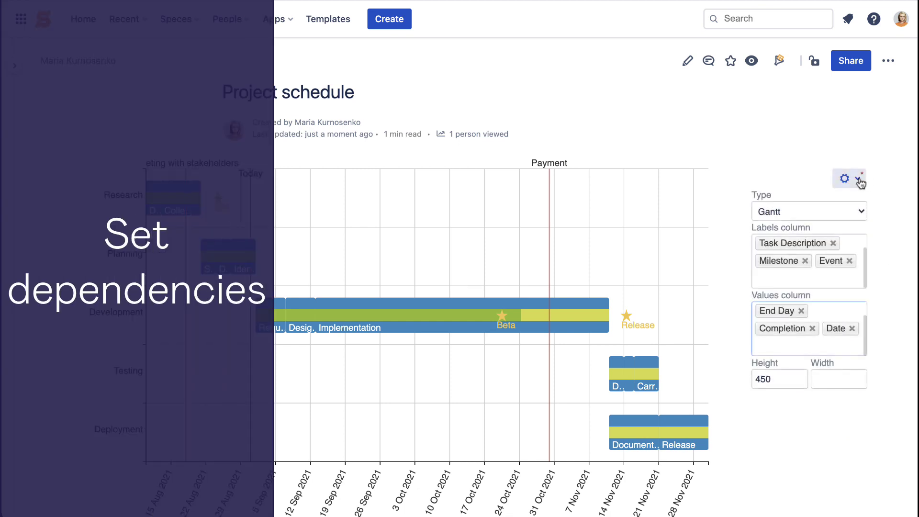
- Chain Research → Planning → Development → Testing → Deployment with dependency arrows and save them
left_click(857, 179)
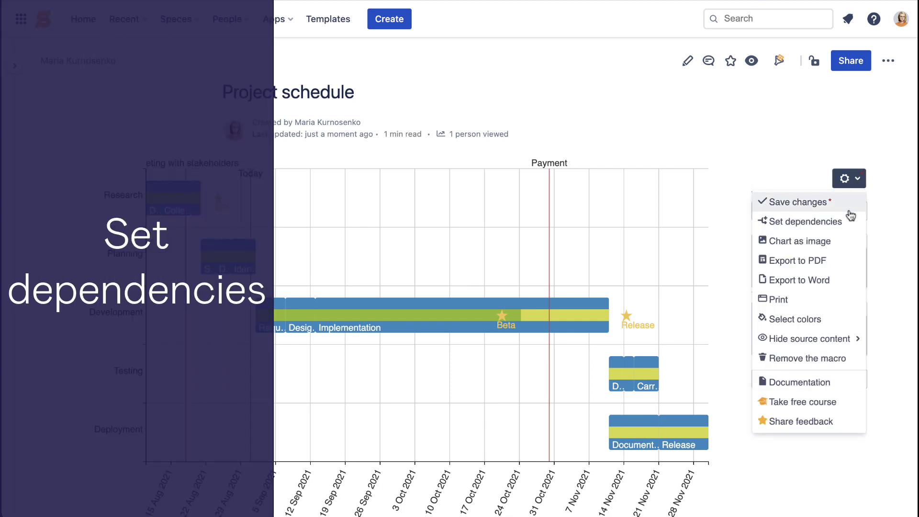
left_click(782, 221)
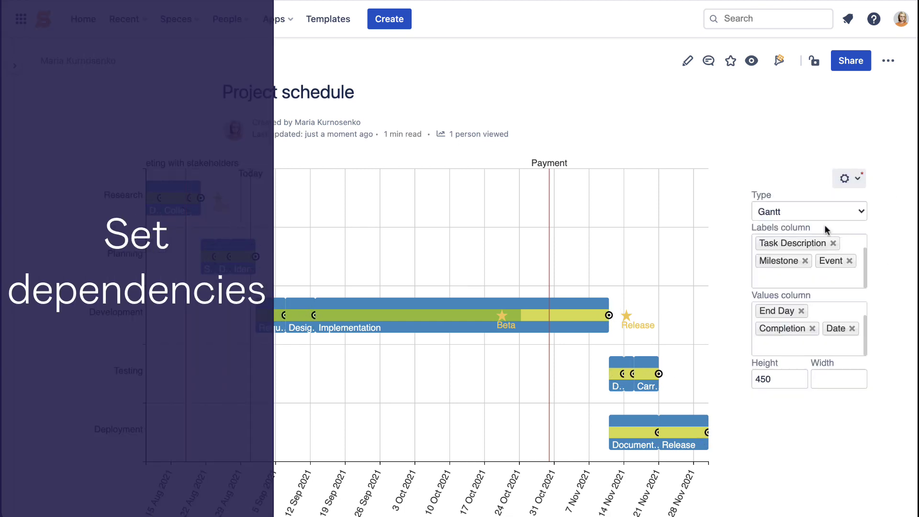
left_click_drag(200, 198, 202, 263)
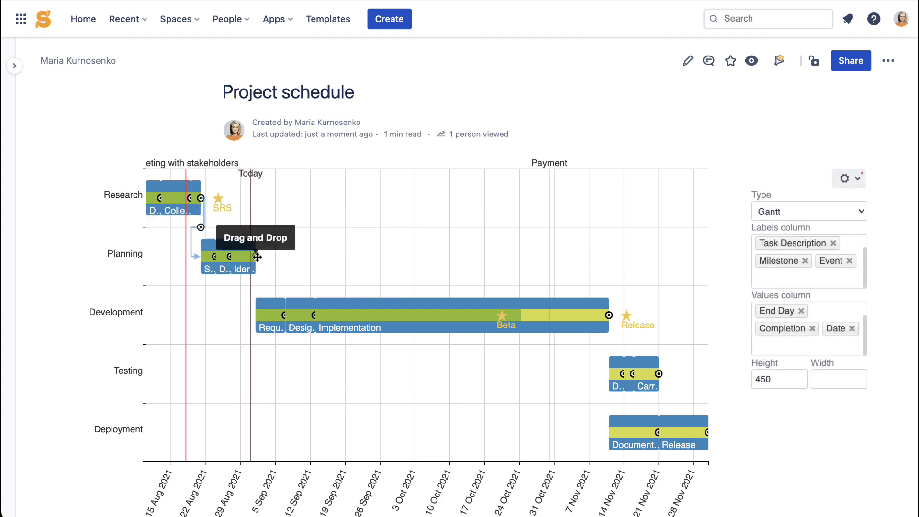
left_click_drag(256, 256, 257, 323)
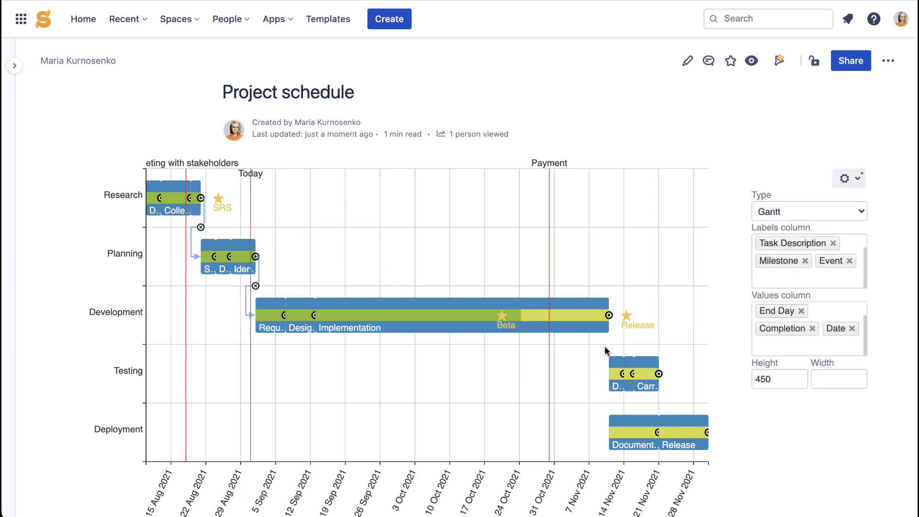
left_click_drag(609, 315, 599, 369)
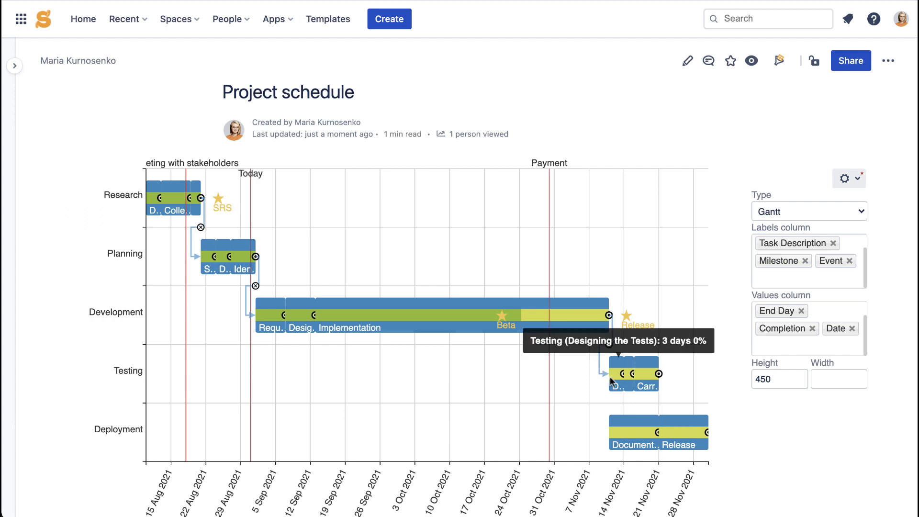
left_click_drag(659, 373, 617, 431)
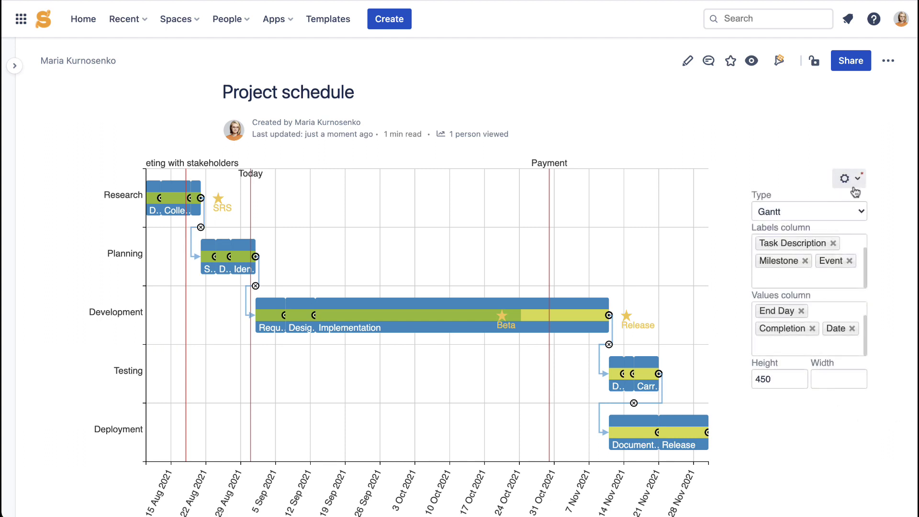
left_click(856, 178)
left_click(832, 205)
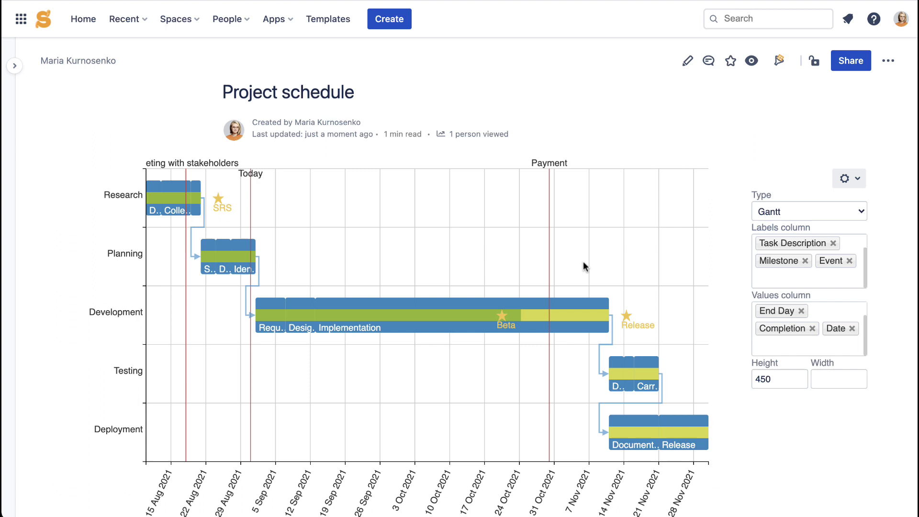
scroll(554, 278, "up", 1)
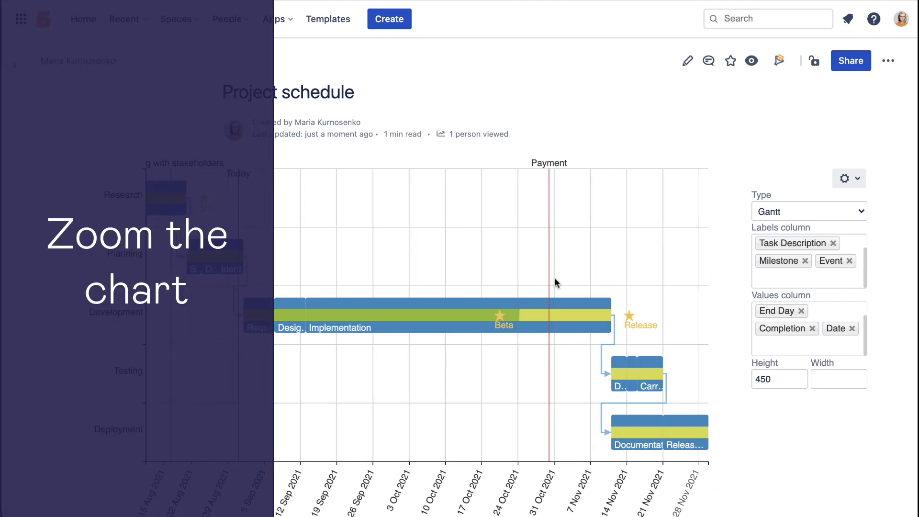
scroll(554, 279, "up", 2)
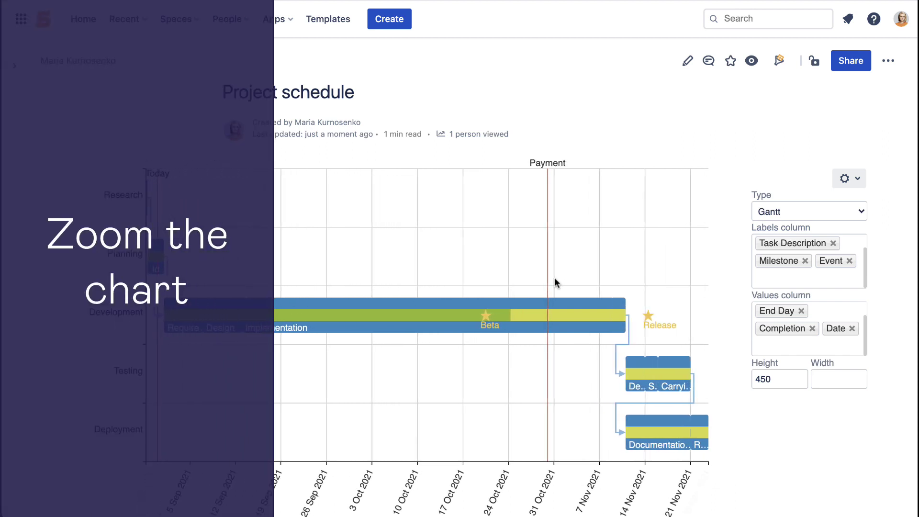
scroll(554, 279, "up", 2)
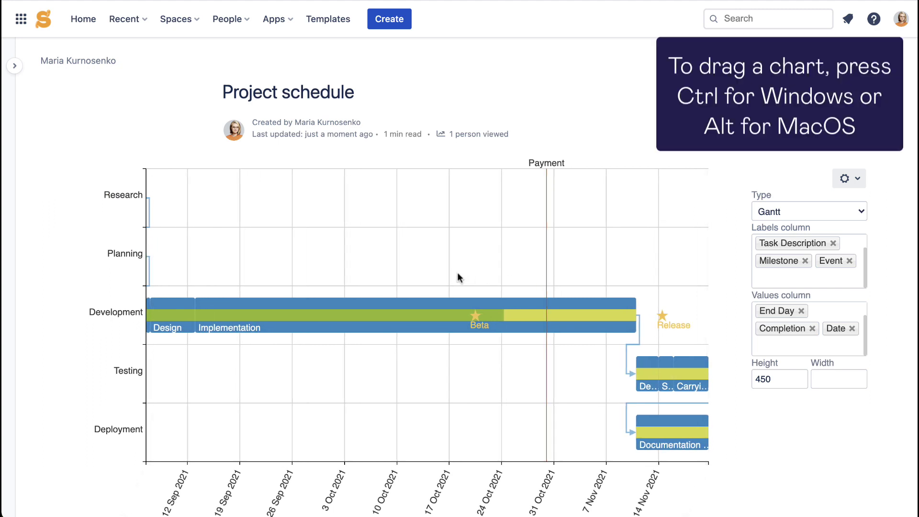
left_click_drag(457, 273, 608, 284)
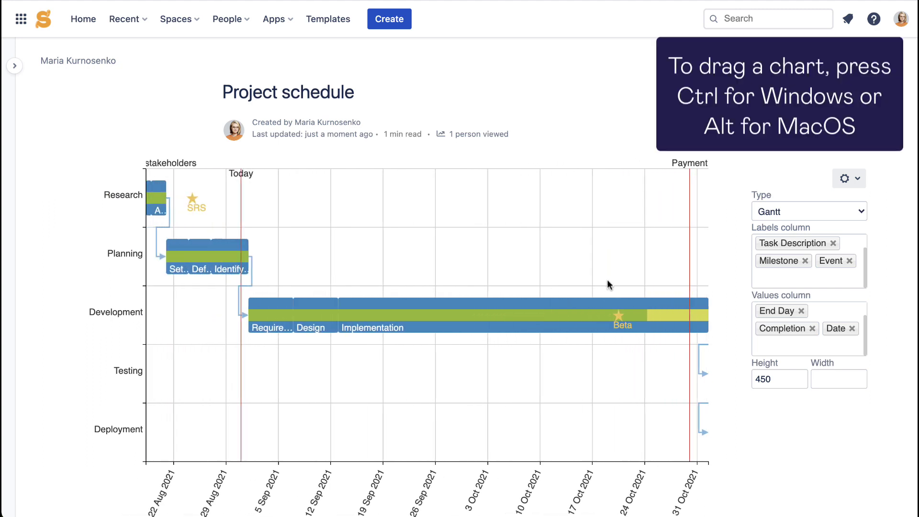
left_click_drag(335, 265, 407, 266)
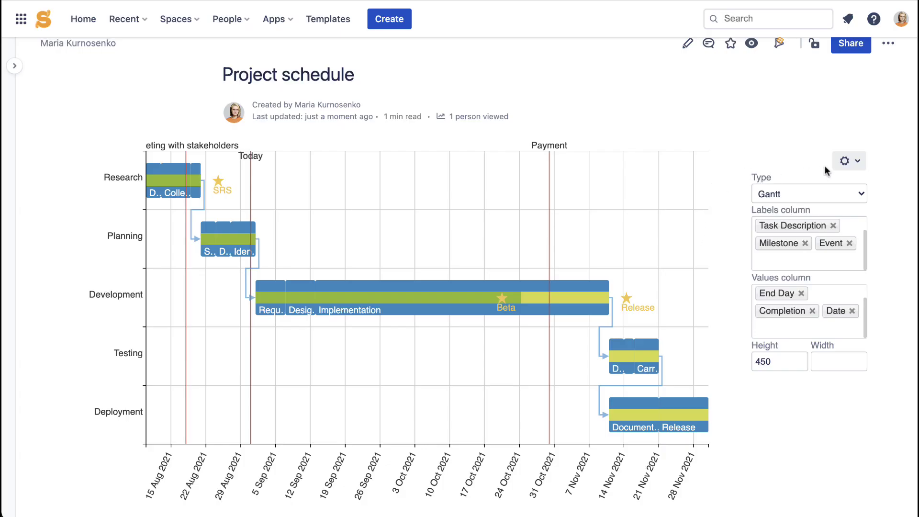
- Color Task - Done light green and Task - Todo orange, then save
scroll(856, 165, "down", 1)
left_click(862, 162)
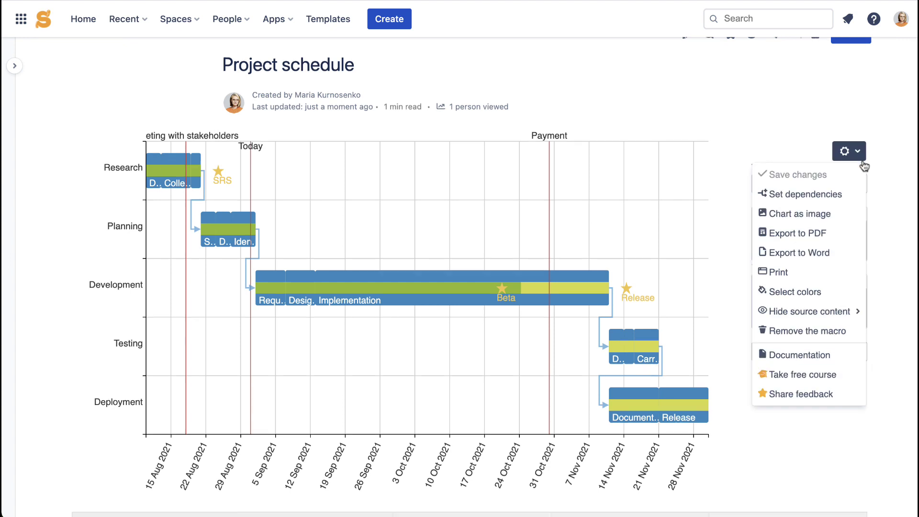
left_click(833, 293)
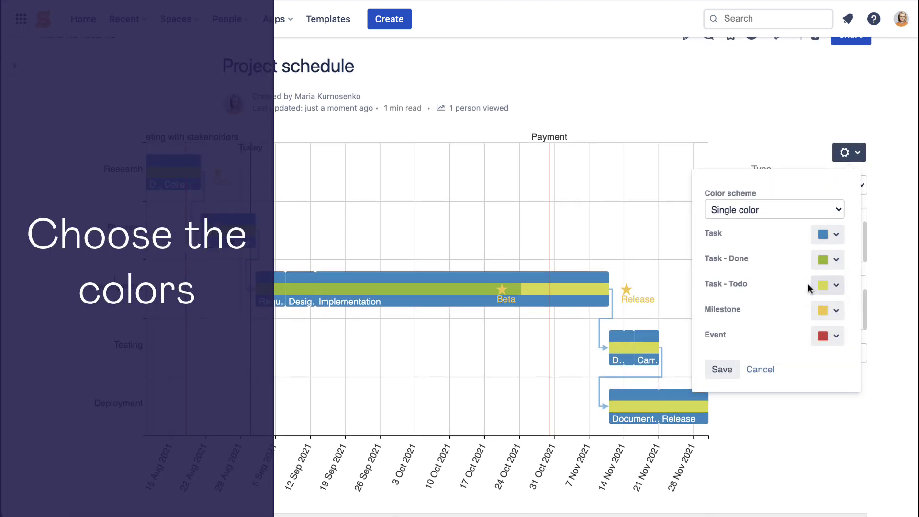
left_click(836, 234)
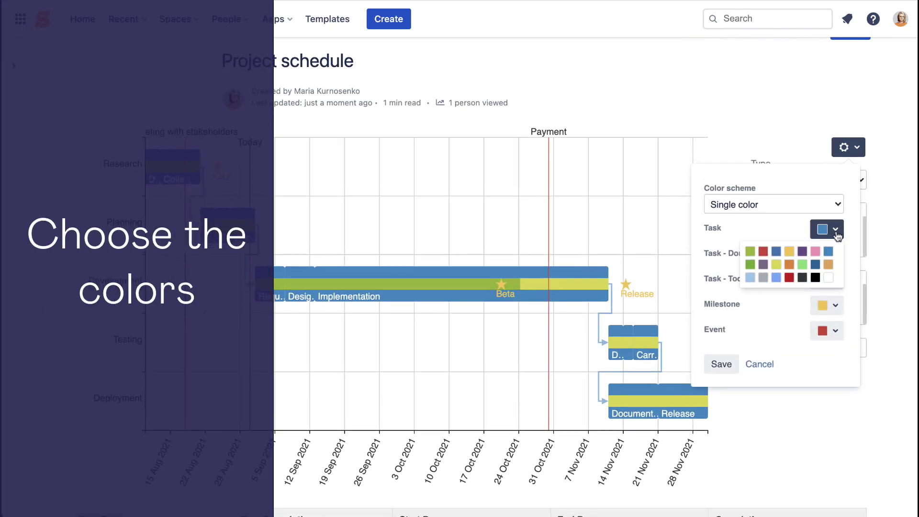
left_click(837, 261)
left_click(837, 261)
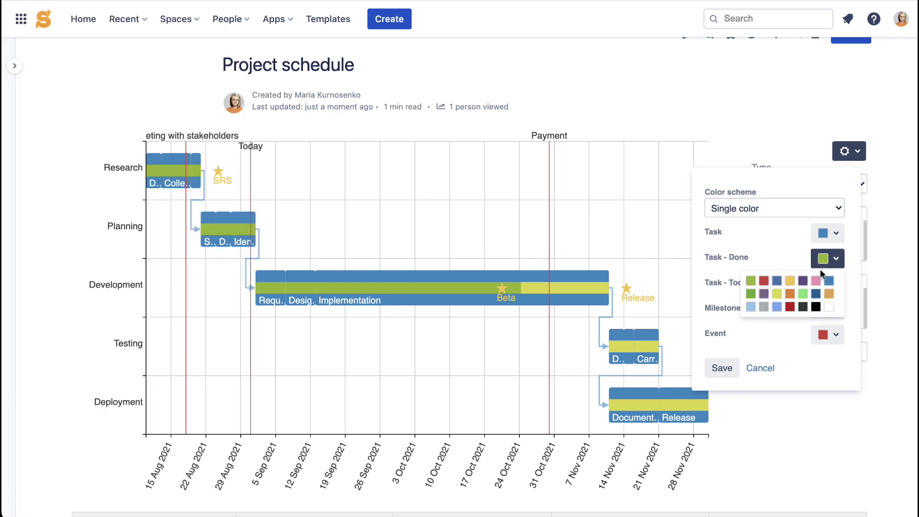
left_click(802, 293)
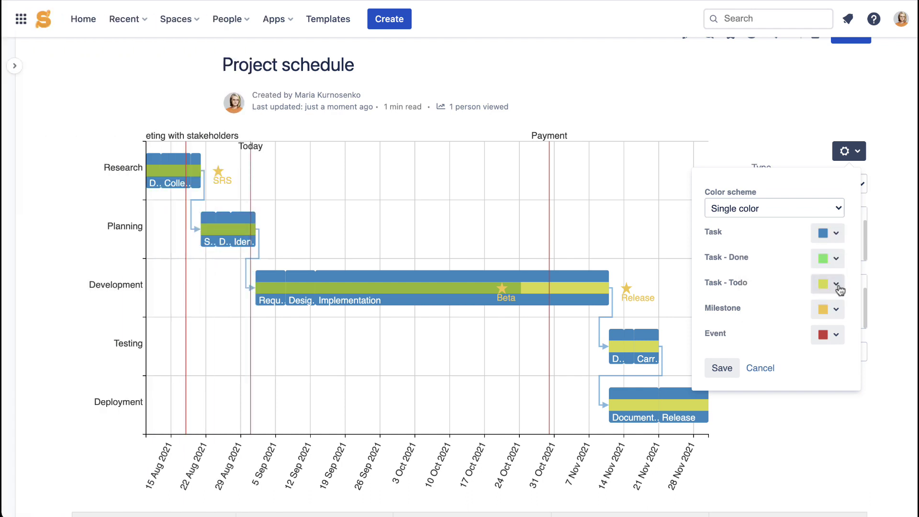
left_click(837, 285)
scroll(833, 294, "up", 1)
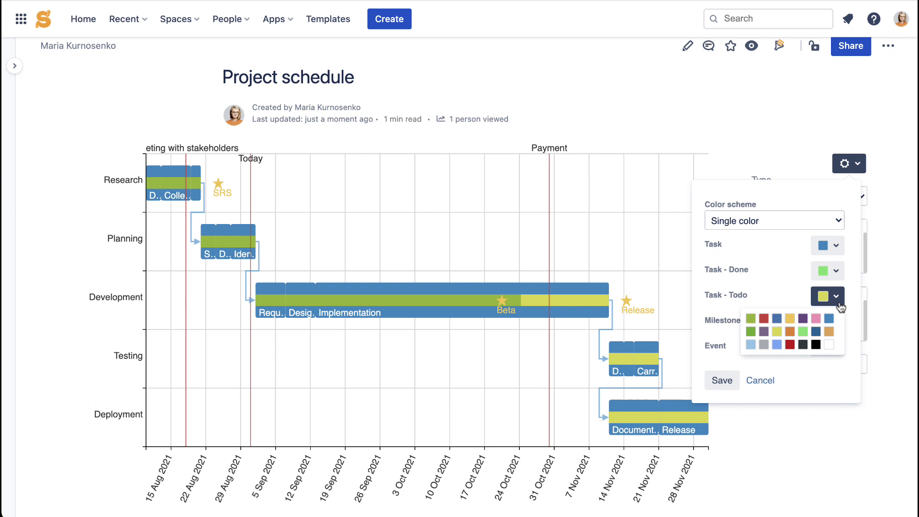
left_click(789, 330)
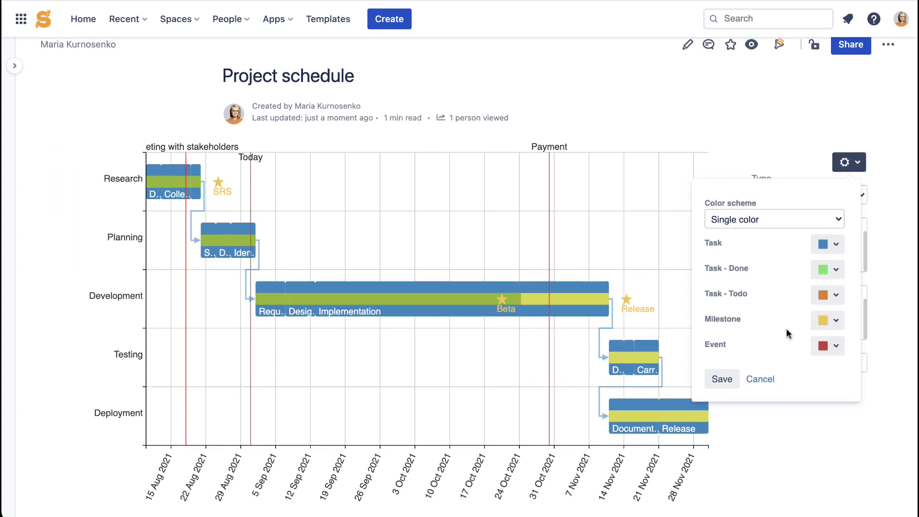
left_click(720, 379)
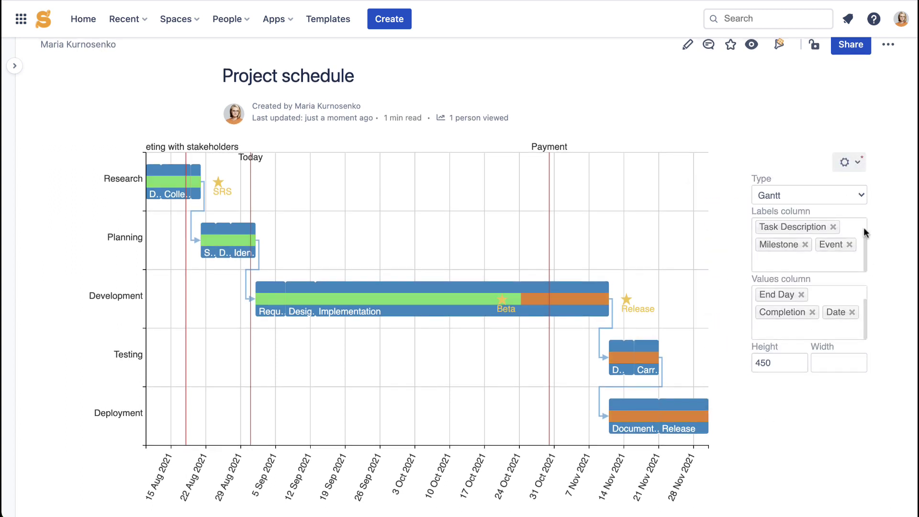
- Apply a Multicolor scheme: yellow Research, blue Planning, yellow-green Development, and save
left_click(856, 163)
left_click(826, 306)
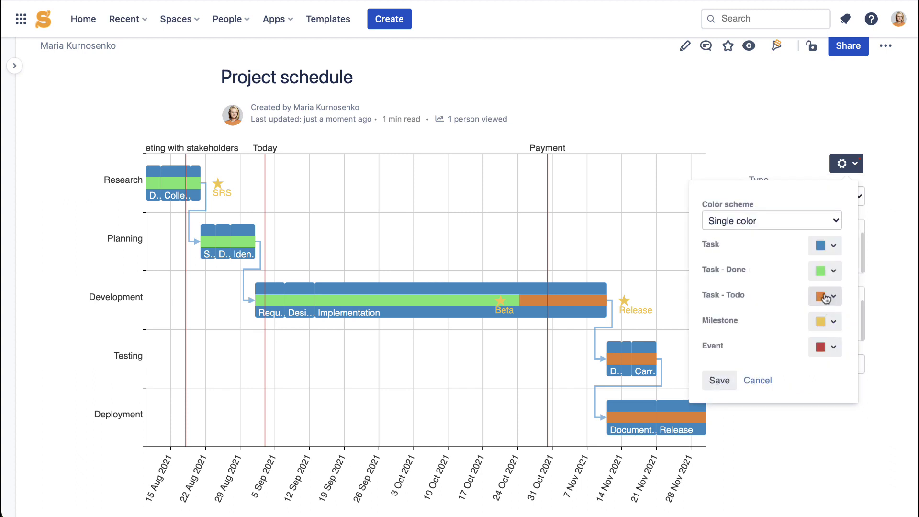
left_click(825, 220)
left_click(814, 232)
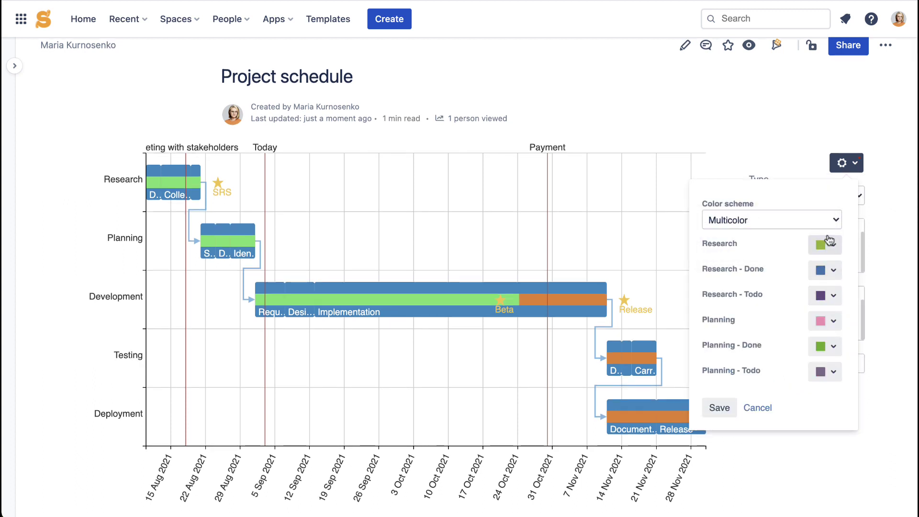
scroll(827, 242, "down", 1)
left_click(825, 244)
left_click(786, 260)
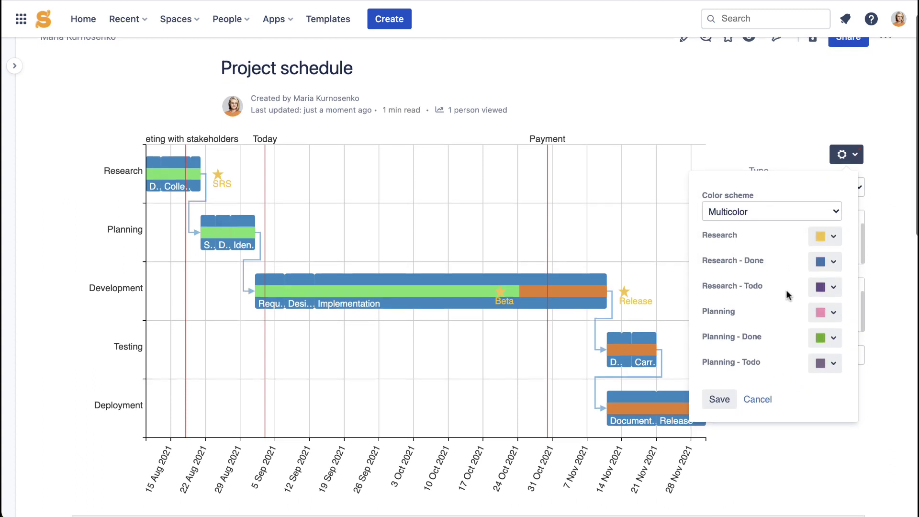
left_click(825, 314)
scroll(826, 343, "up", 1)
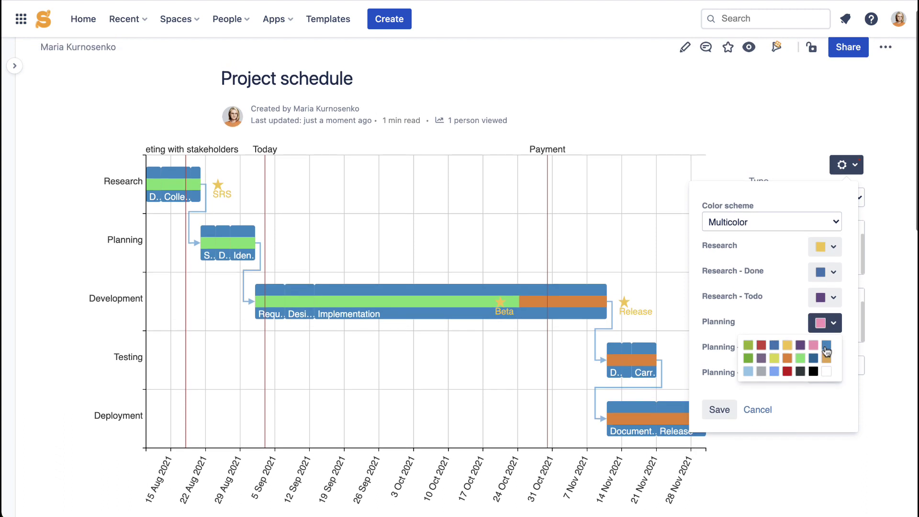
left_click(826, 346)
scroll(828, 335, "down", 4)
left_click(834, 314)
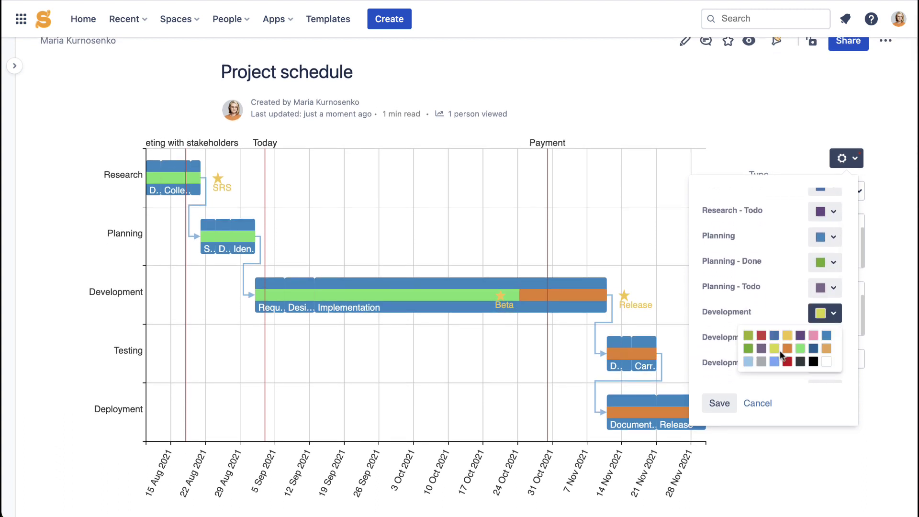
left_click(778, 351)
left_click(724, 407)
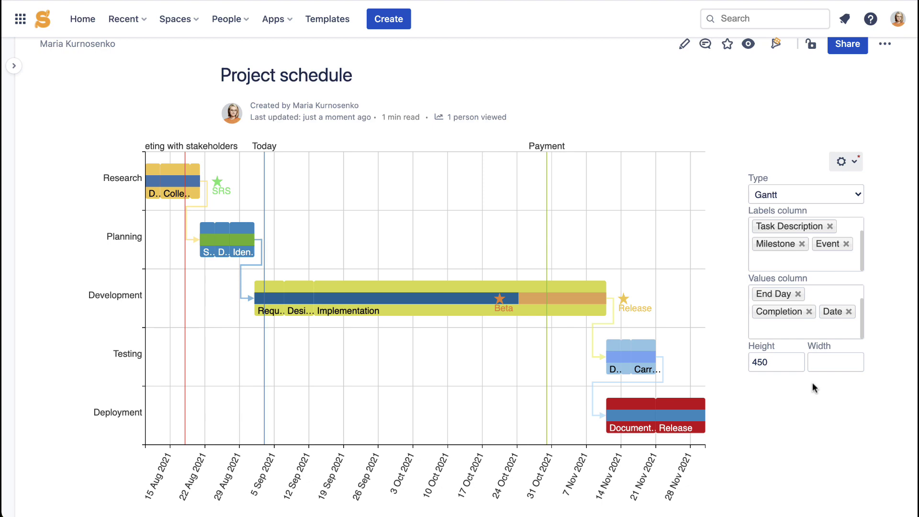
- Add a Color column after Completion holding colour names or HEX codes, then republish
left_click(685, 42)
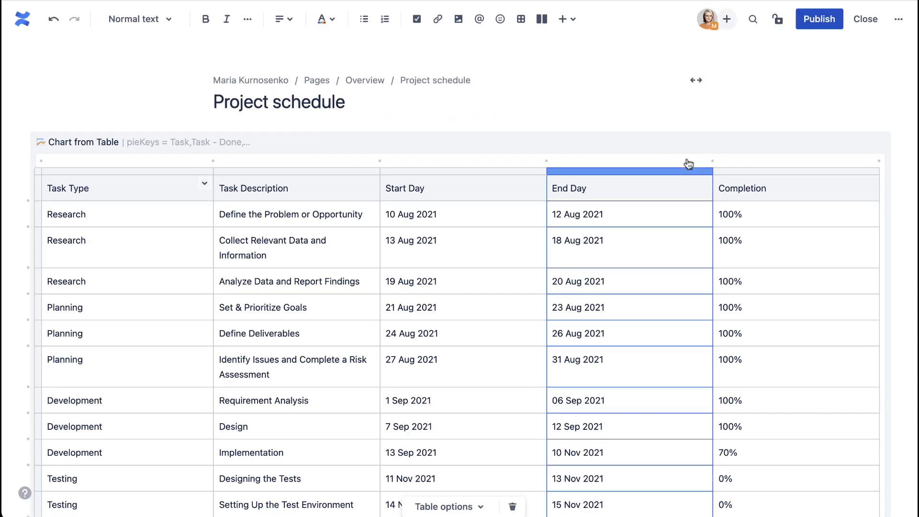
left_click(881, 163)
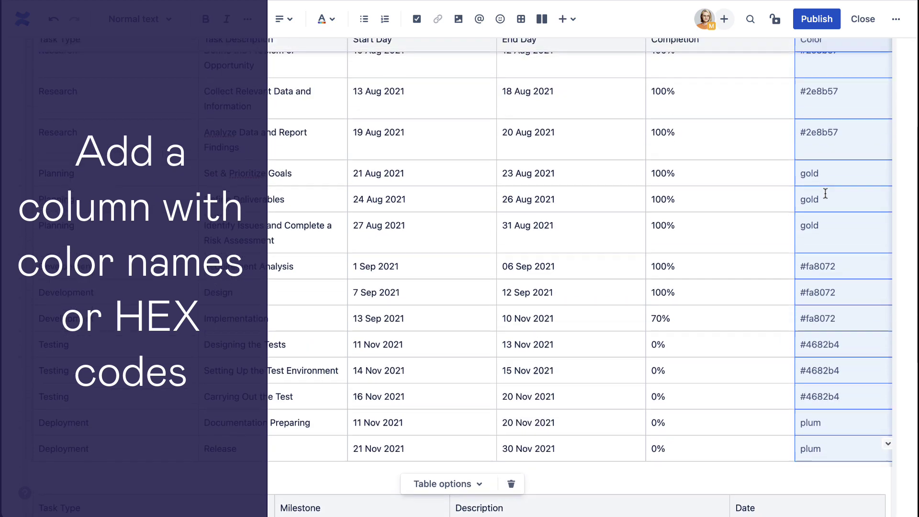
scroll(825, 193, "up", 5)
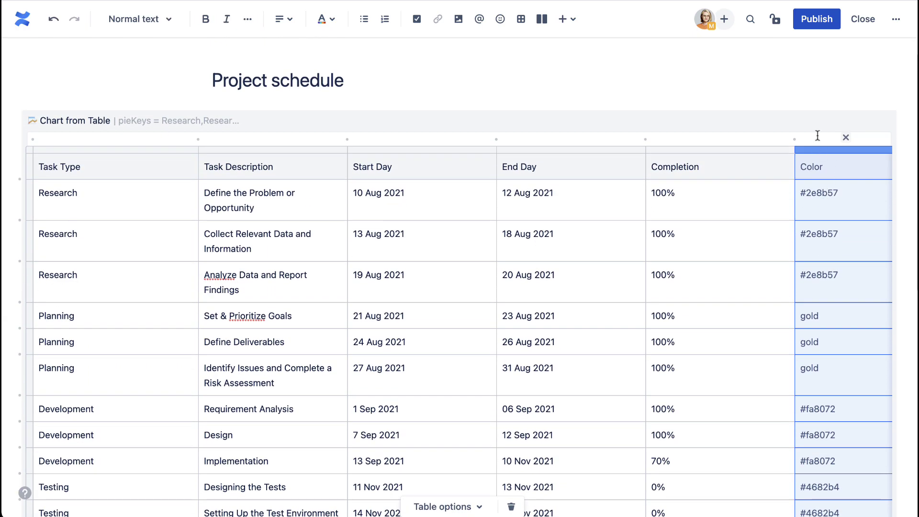
left_click(820, 129)
left_click(815, 21)
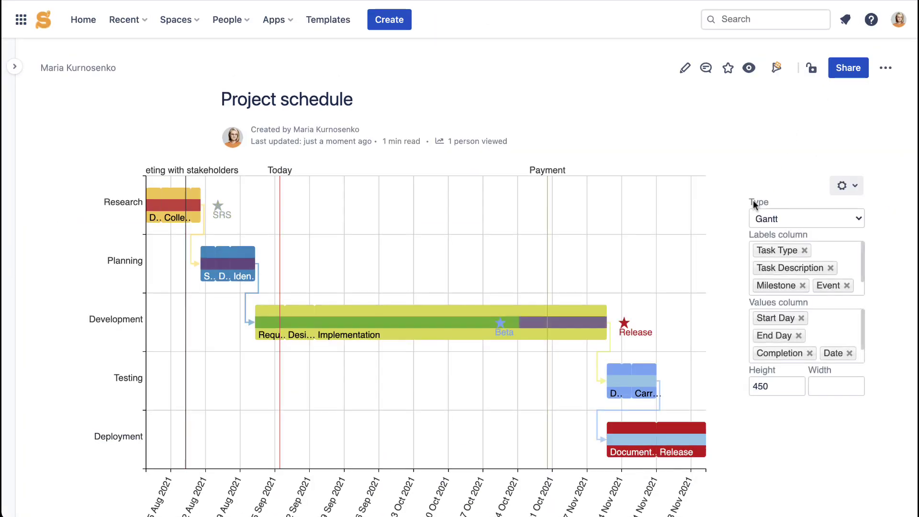
- Set the colour scheme to Colors in table columns, using the Color column for Task bars
left_click(849, 192)
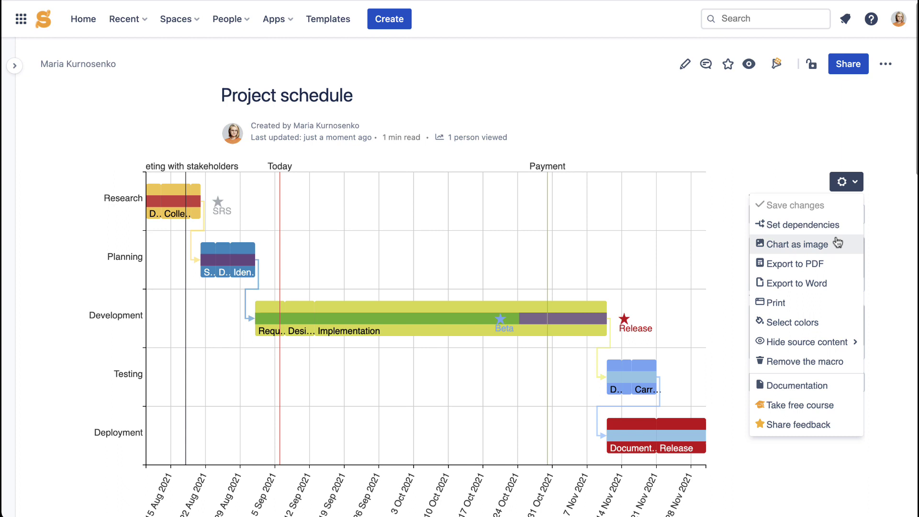
left_click(789, 322)
left_click(808, 238)
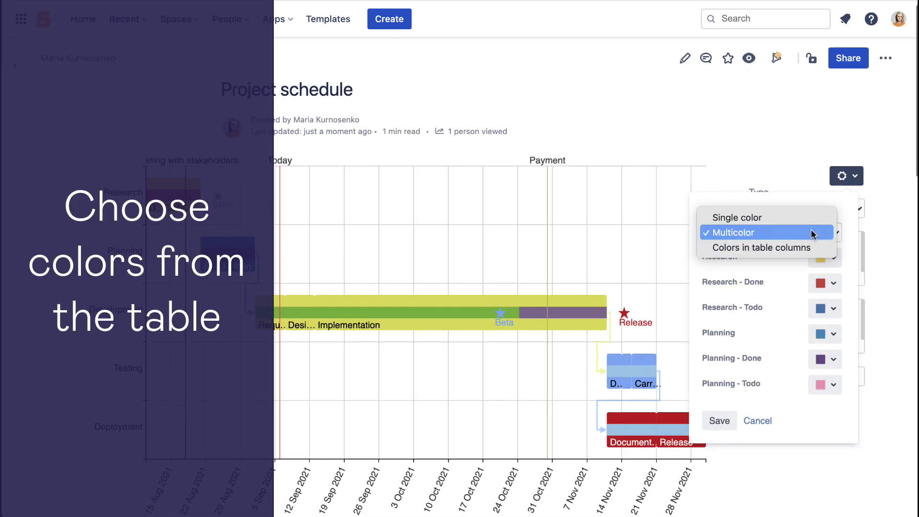
left_click(796, 248)
left_click(815, 269)
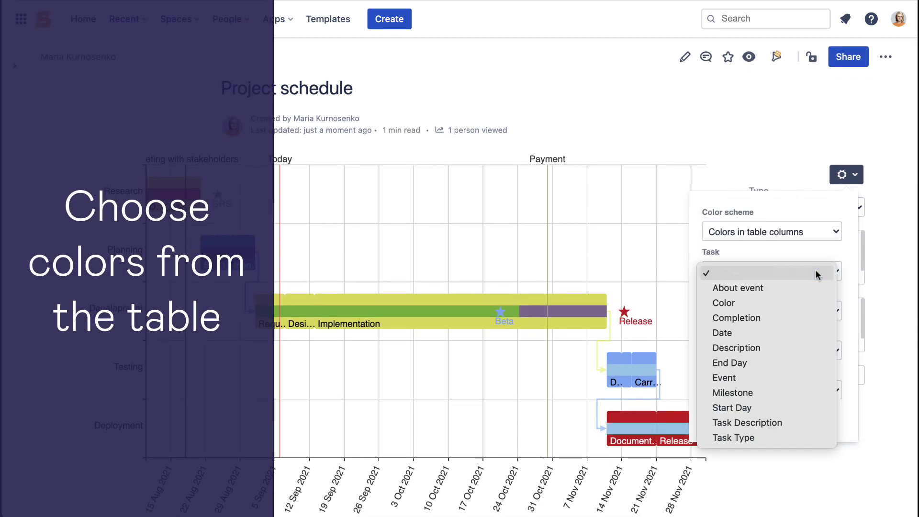
left_click(762, 305)
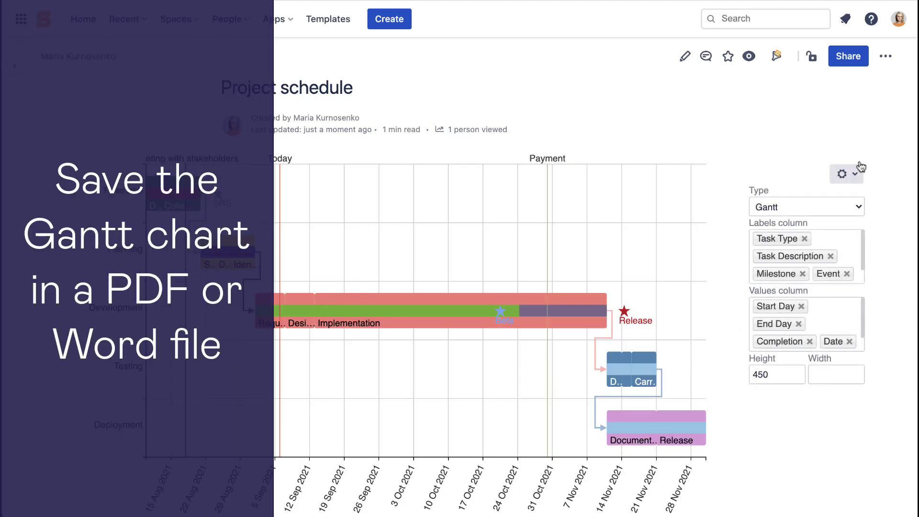
- Export the colour-coded Gantt chart to PDF from the chart's gear menu
left_click(860, 167)
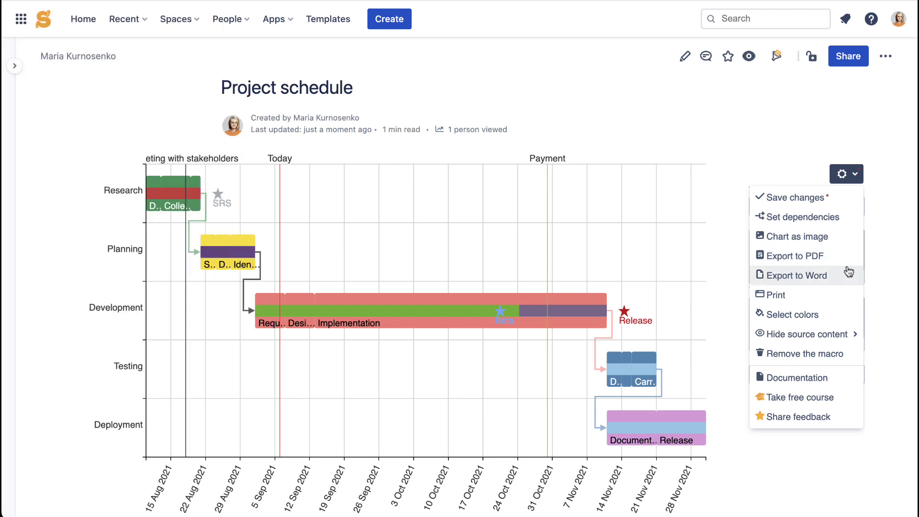
left_click(848, 258)
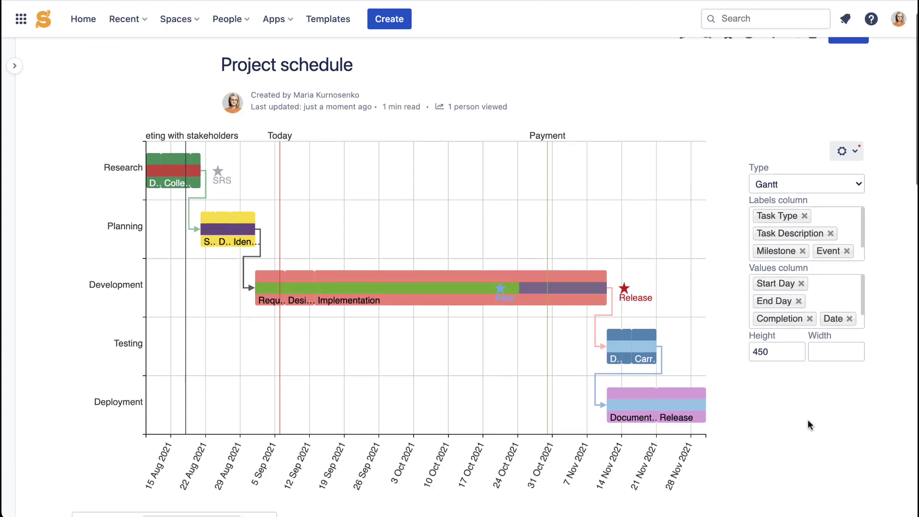
scroll(807, 419, "down", 8)
left_click(181, 224)
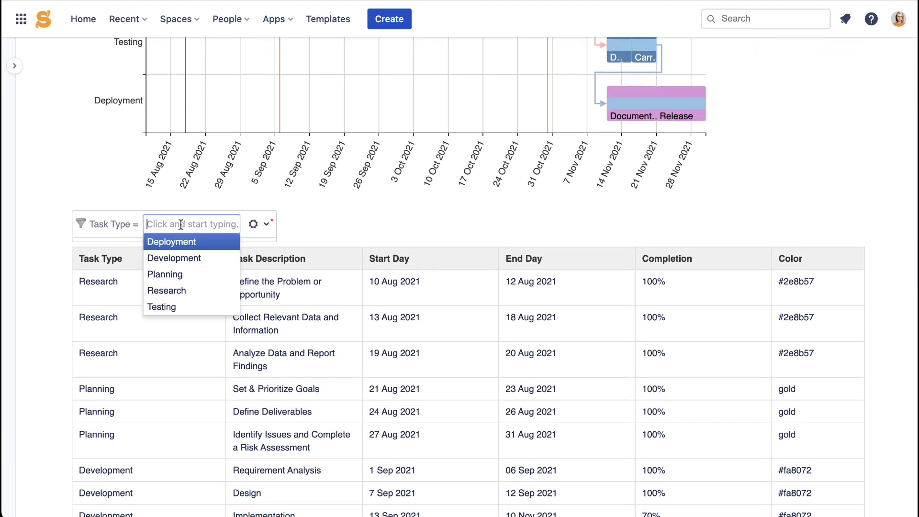
left_click(187, 275)
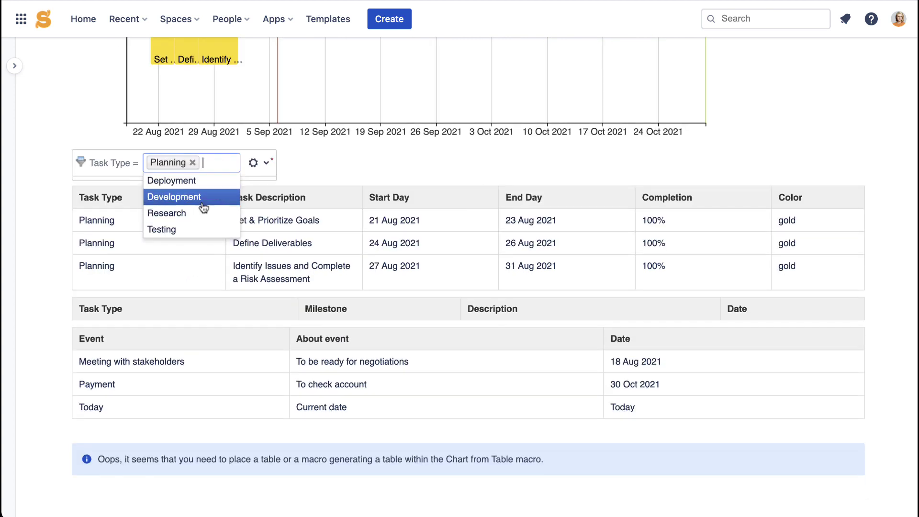
left_click(197, 213)
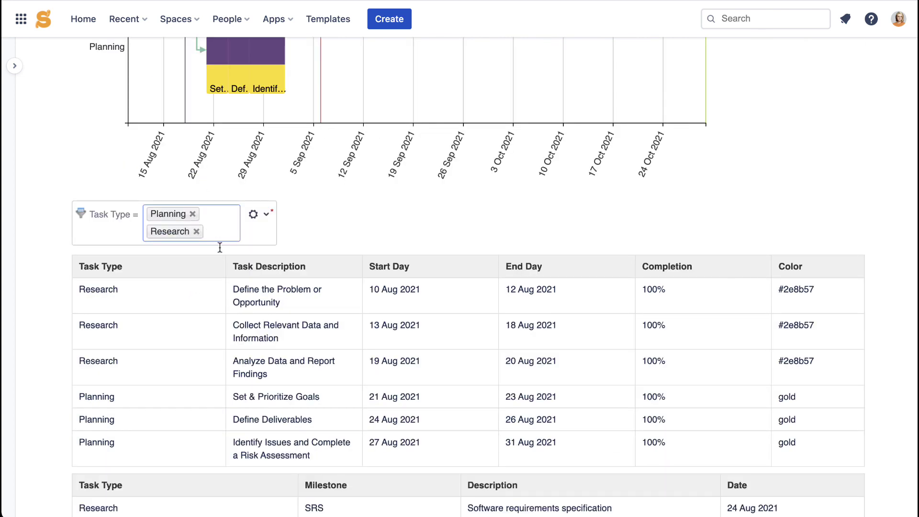
left_click(211, 266)
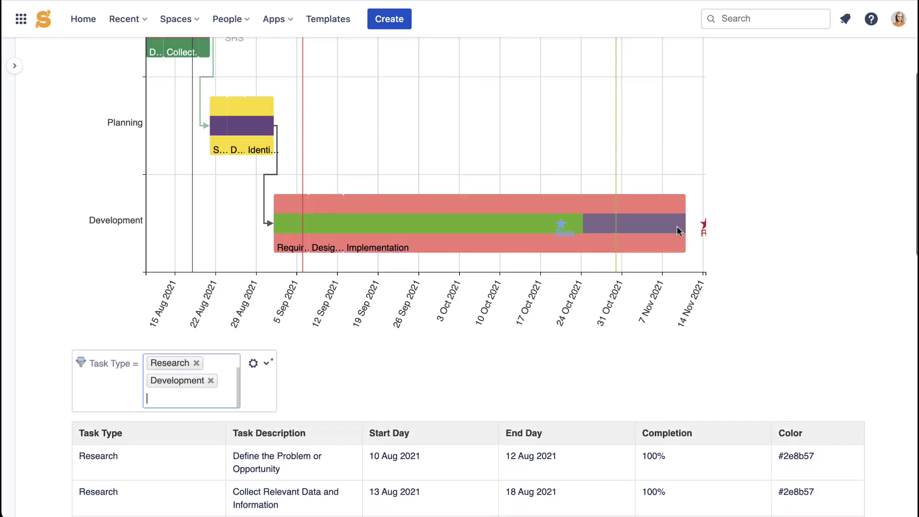
scroll(679, 231, "up", 2)
scroll(679, 231, "up", 3)
mouse_move(761, 281)
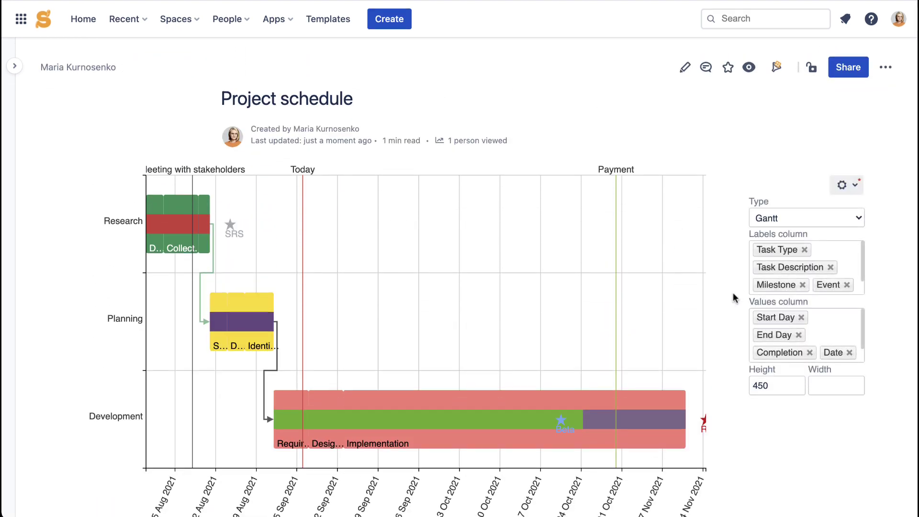
scroll(729, 298, "down", 7)
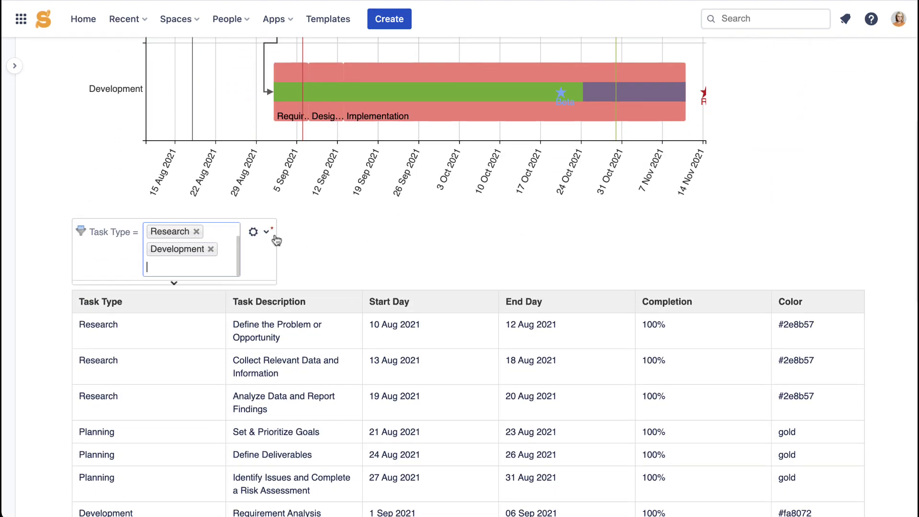
left_click(275, 238)
left_click(307, 285)
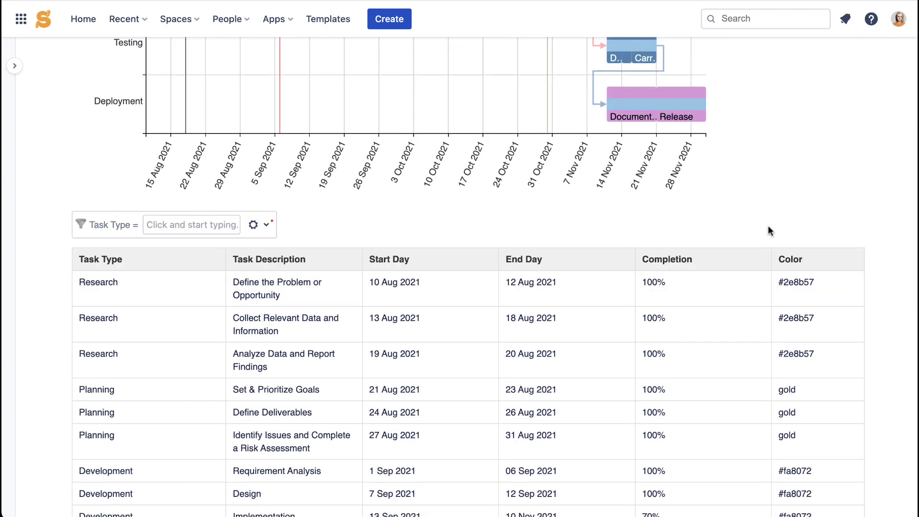